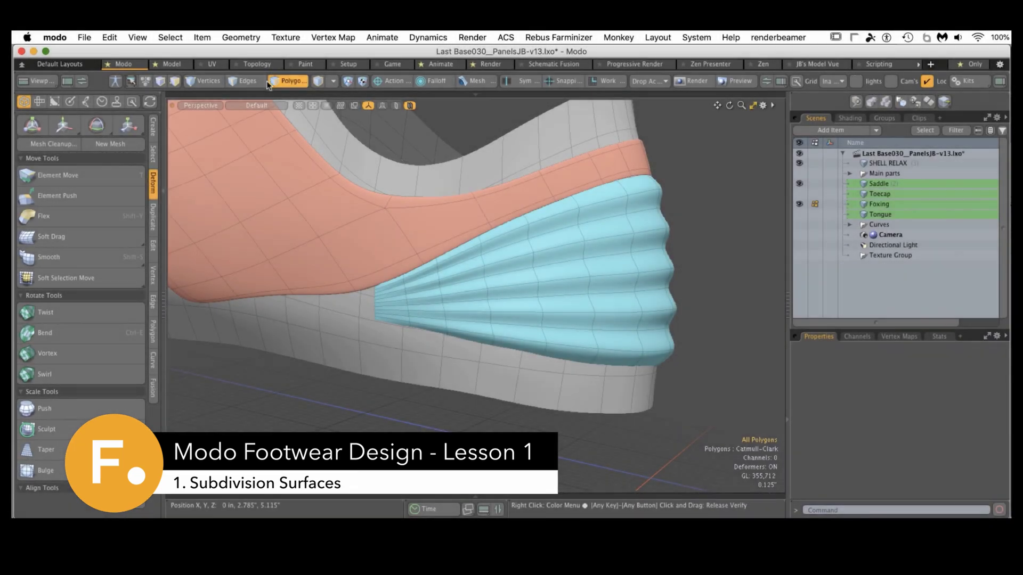
Switch the shoe to edge mode and orbit to face the pleated blue toe panel
{"action": "left_click", "coordinate": [247, 81]}
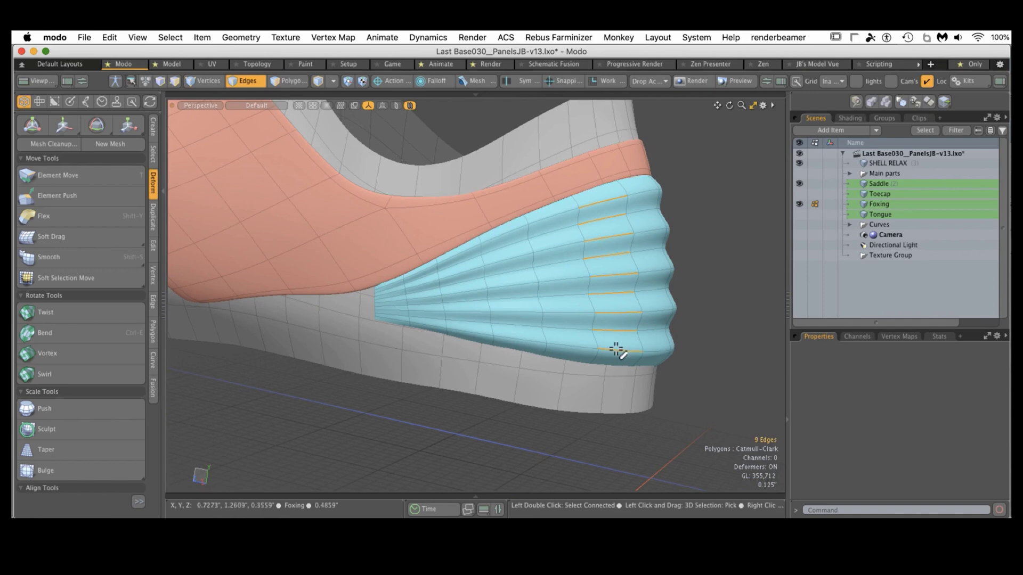
{"action": "left_click_drag", "start_coordinate": [704, 268], "coordinate": [644, 272], "text": "alt"}
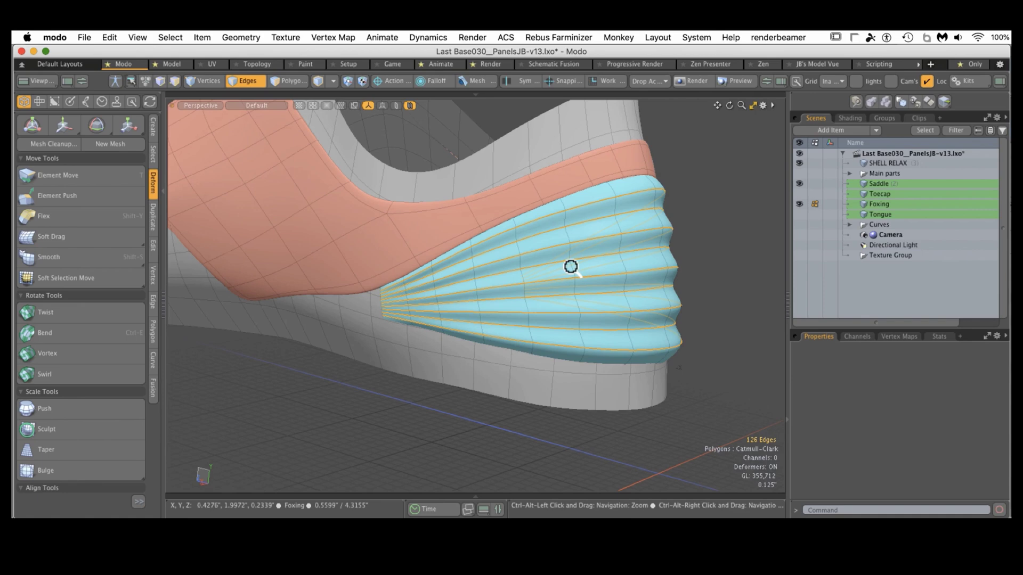
{"action": "mouse_move", "coordinate": [570, 268]}
{"action": "left_mouse_down", "text": "alt"}
{"action": "mouse_move", "coordinate": [594, 264]}
{"action": "mouse_move", "coordinate": [488, 274]}
{"action": "mouse_move", "coordinate": [593, 304]}
{"action": "mouse_move", "coordinate": [399, 314]}
{"action": "mouse_move", "coordinate": [408, 326]}
{"action": "mouse_move", "coordinate": [411, 245]}
{"action": "left_mouse_up", "text": "alt"}
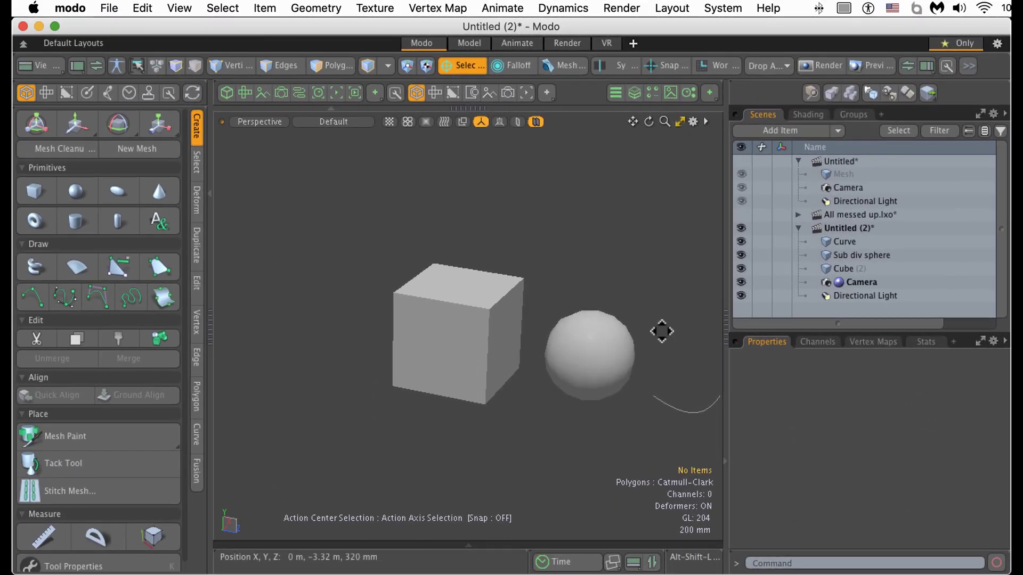
Widen the 3D view and select the cube, subdivided sphere and curve in turn
{"action": "left_click_drag", "start_coordinate": [662, 331], "coordinate": [597, 314], "text": "alt+shift"}
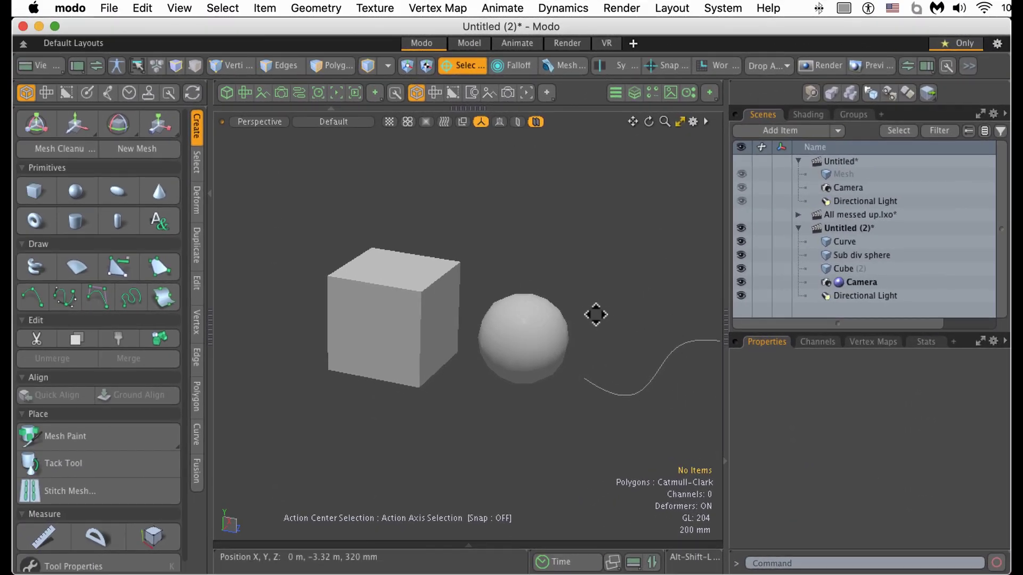
{"action": "left_click_drag", "start_coordinate": [723, 324], "coordinate": [797, 321]}
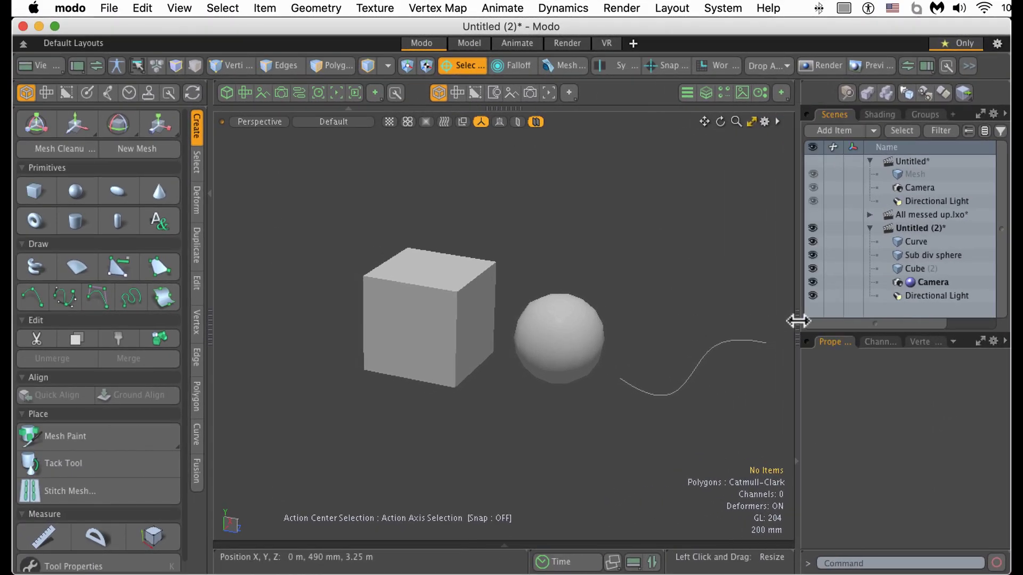
{"action": "left_click", "coordinate": [430, 334]}
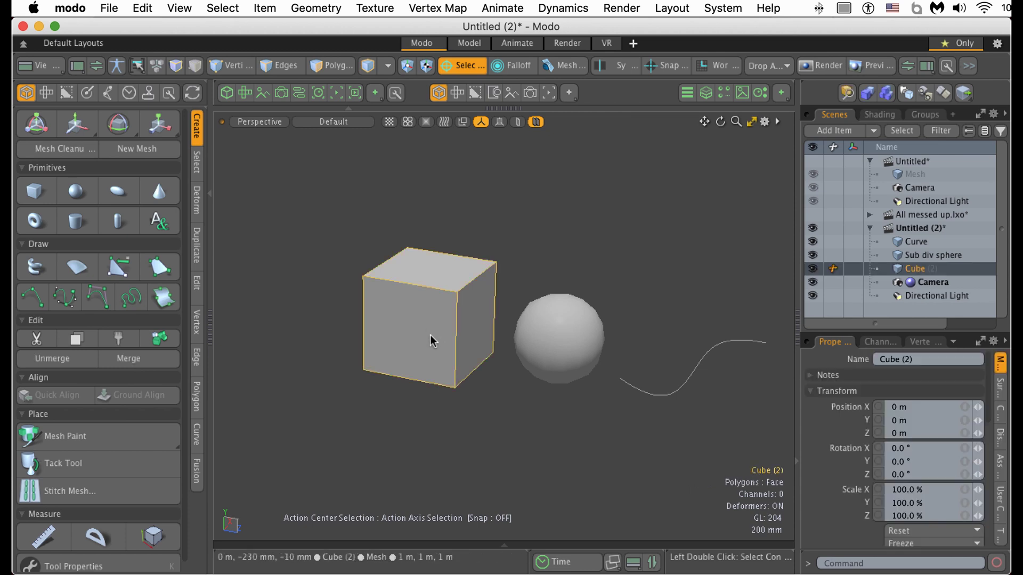
{"action": "left_click", "coordinate": [548, 344]}
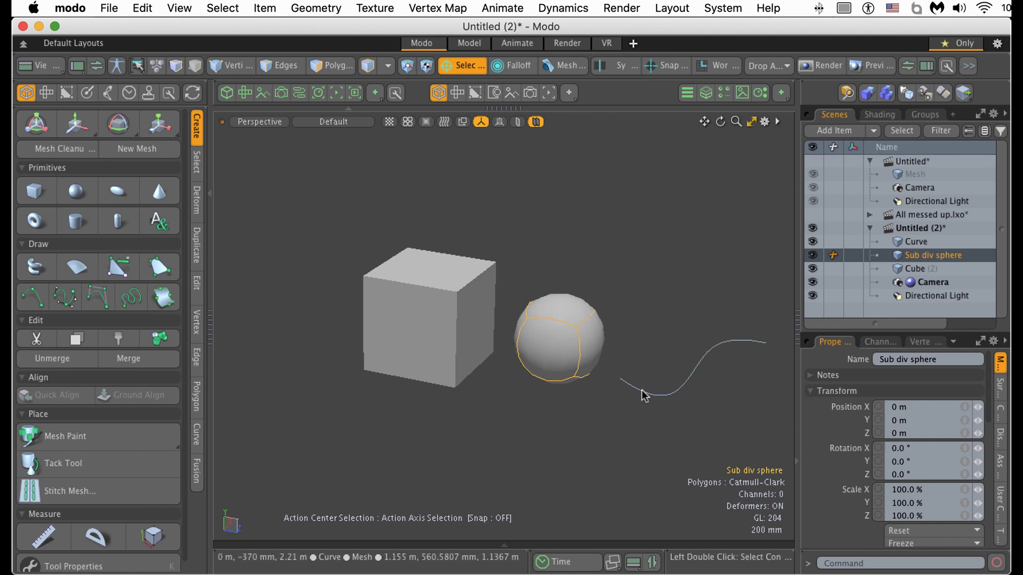
{"action": "left_click", "coordinate": [664, 398]}
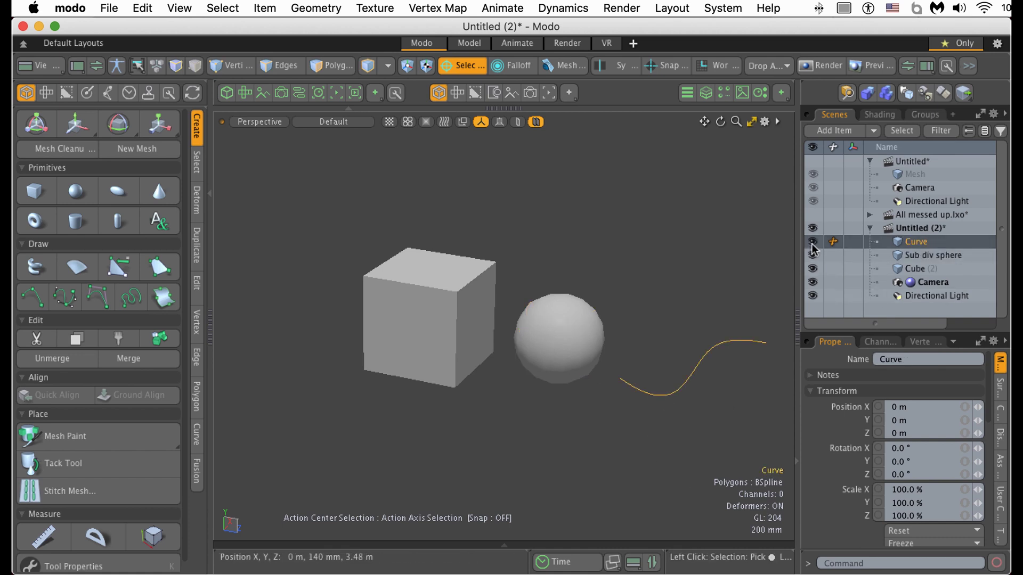
Pick Sub div sphere, Cube (2), then the cube in the Scenes list, and zoom in
{"action": "left_click", "coordinate": [921, 257]}
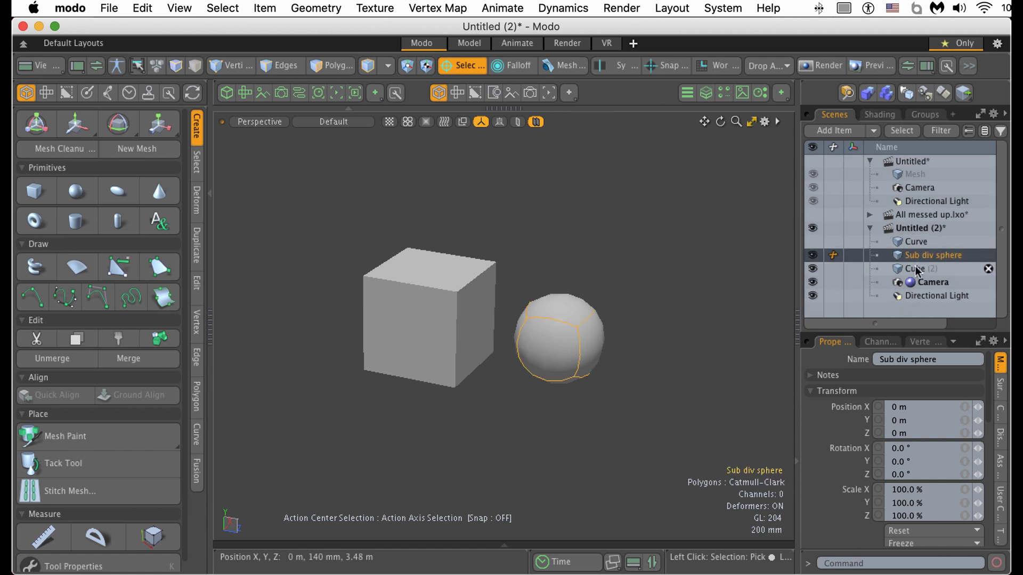
{"action": "left_click", "coordinate": [917, 270]}
{"action": "left_click", "coordinate": [919, 254]}
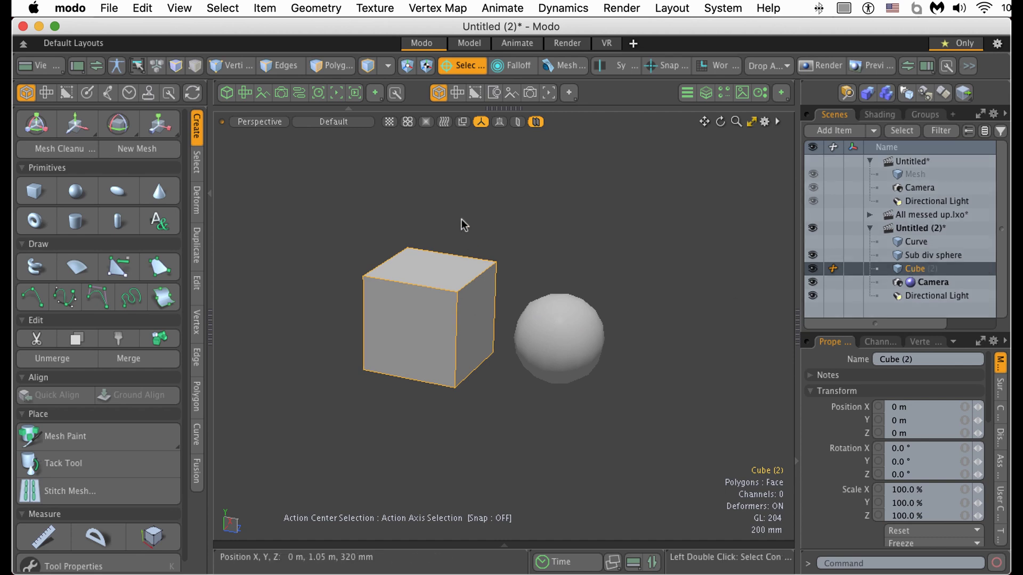
{"action": "mouse_move", "coordinate": [433, 276]}
{"action": "left_mouse_down", "text": "ctrl+alt"}
{"action": "mouse_move", "coordinate": [459, 275]}
{"action": "mouse_move", "coordinate": [466, 309]}
{"action": "mouse_move", "coordinate": [379, 353]}
{"action": "mouse_move", "coordinate": [453, 296]}
{"action": "left_mouse_up", "text": "ctrl+alt"}
Extend the chair's selected middle edges downward into a new supporting wall
{"action": "key", "text": "5"}
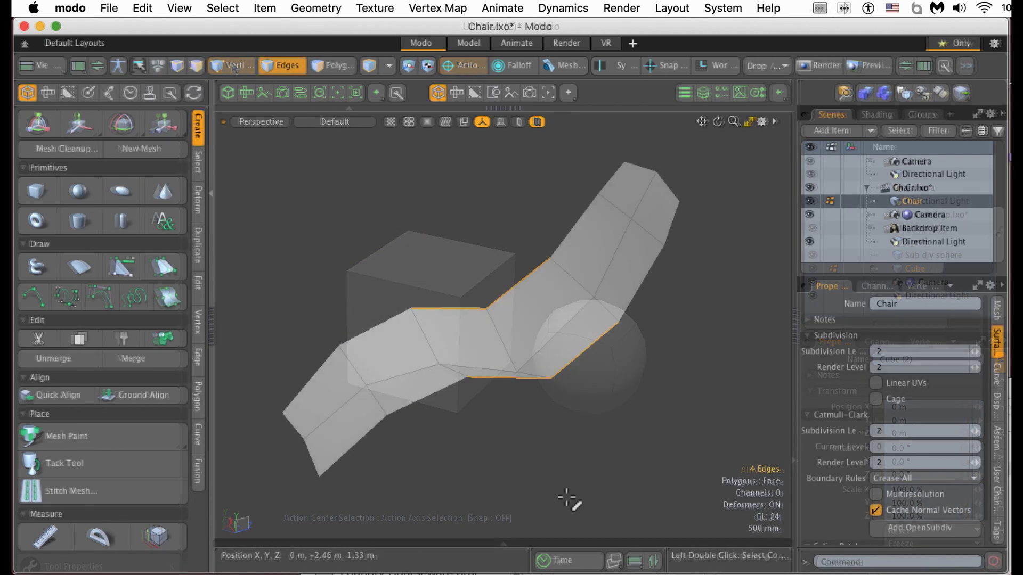
{"action": "mouse_move", "coordinate": [587, 418]}
{"action": "left_mouse_down", "text": "alt"}
{"action": "mouse_move", "coordinate": [576, 418]}
{"action": "mouse_move", "coordinate": [669, 489]}
{"action": "mouse_move", "coordinate": [541, 398]}
{"action": "mouse_move", "coordinate": [551, 432]}
{"action": "left_mouse_up", "text": "alt"}
{"action": "key", "text": "2"}
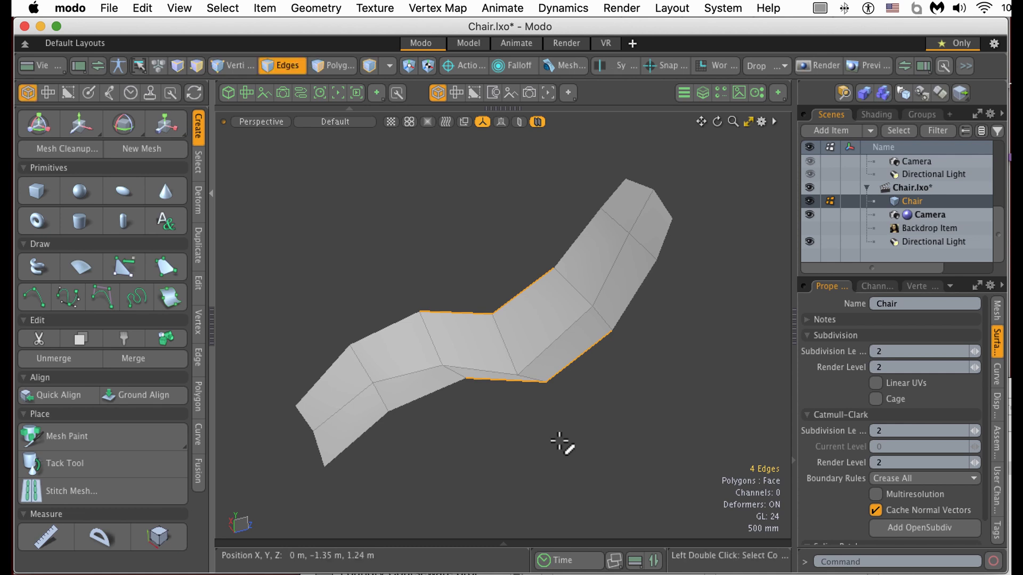
{"action": "key", "text": "shift+x"}
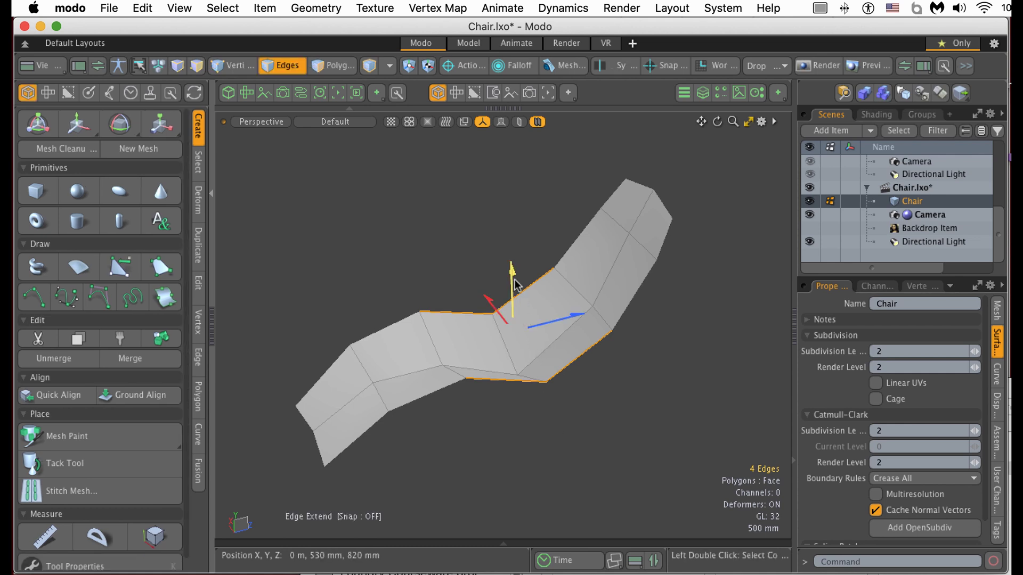
{"action": "left_click_drag", "start_coordinate": [515, 285], "coordinate": [515, 340]}
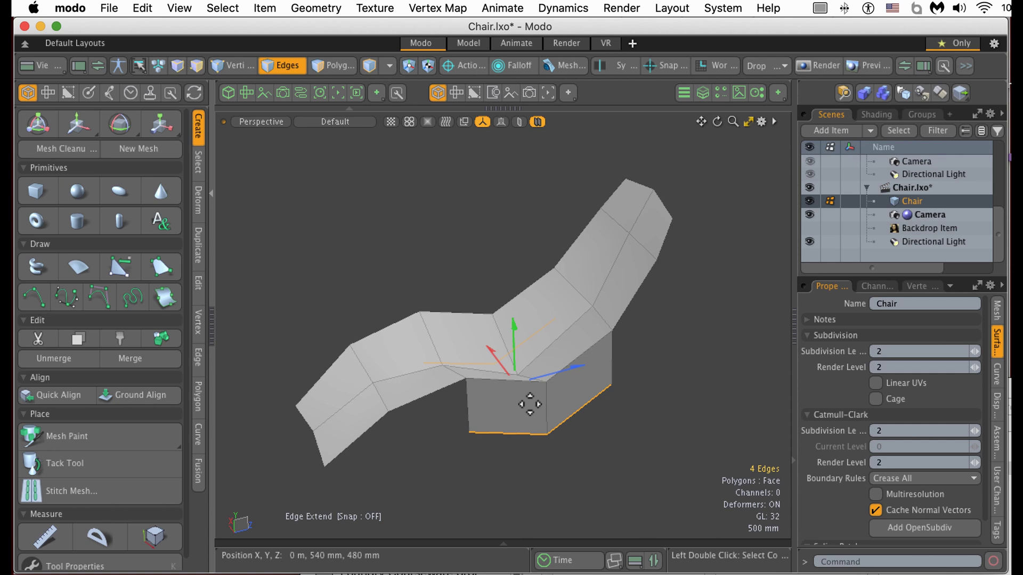
{"action": "key", "text": "y"}
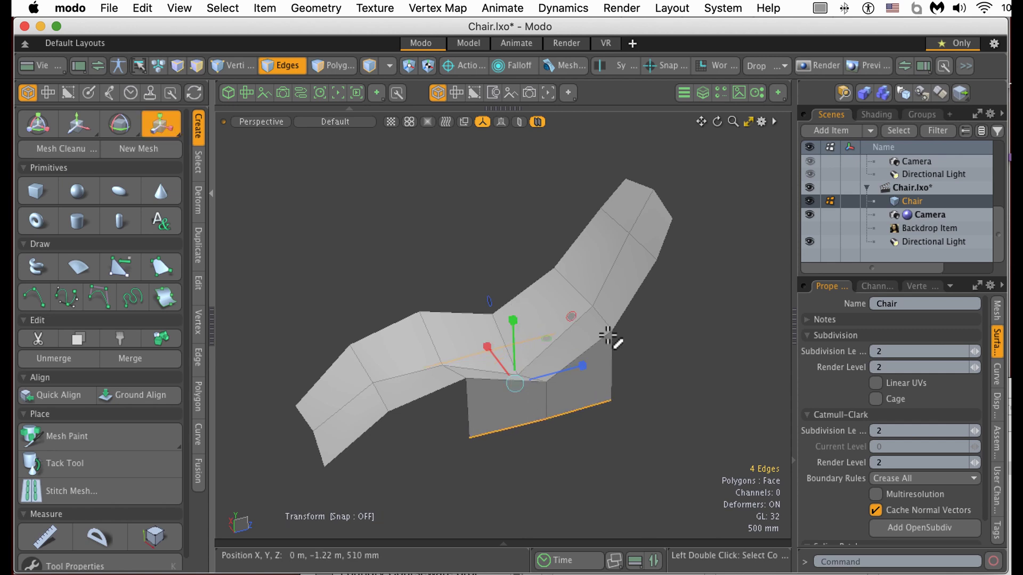
Smooth the chair as a Catmull-Clark surface and inspect it in polygon mode
{"action": "key", "text": "space"}
{"action": "key", "text": "Tab"}
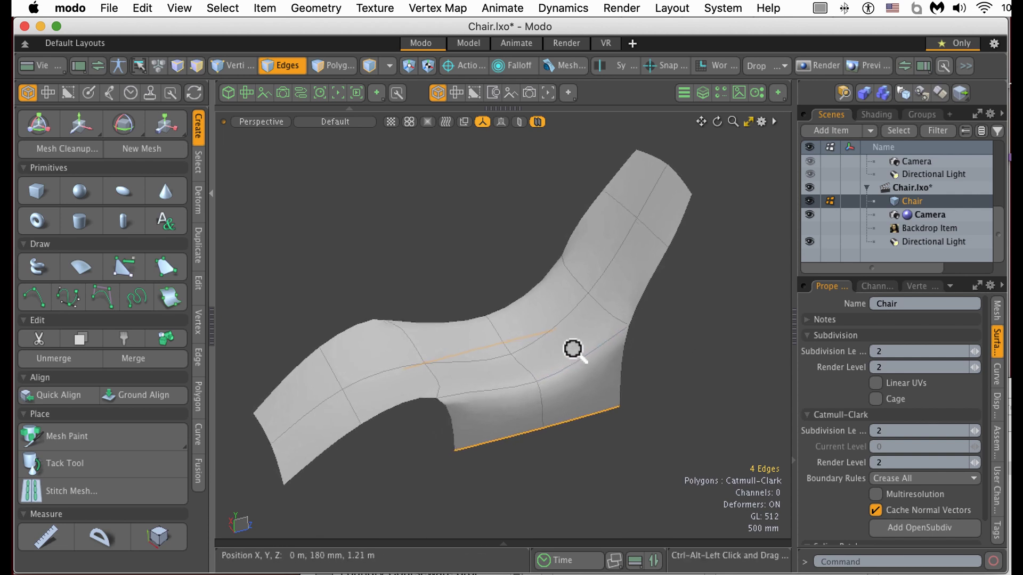
{"action": "mouse_move", "coordinate": [572, 349]}
{"action": "left_mouse_down", "text": "alt"}
{"action": "mouse_move", "coordinate": [475, 365]}
{"action": "mouse_move", "coordinate": [450, 268]}
{"action": "mouse_move", "coordinate": [487, 235]}
{"action": "mouse_move", "coordinate": [588, 286]}
{"action": "mouse_move", "coordinate": [616, 402]}
{"action": "mouse_move", "coordinate": [599, 375]}
{"action": "mouse_move", "coordinate": [420, 337]}
{"action": "mouse_move", "coordinate": [496, 429]}
{"action": "mouse_move", "coordinate": [639, 244]}
{"action": "mouse_move", "coordinate": [557, 281]}
{"action": "mouse_move", "coordinate": [598, 338]}
{"action": "left_mouse_up", "text": "alt"}
{"action": "key", "text": "3"}
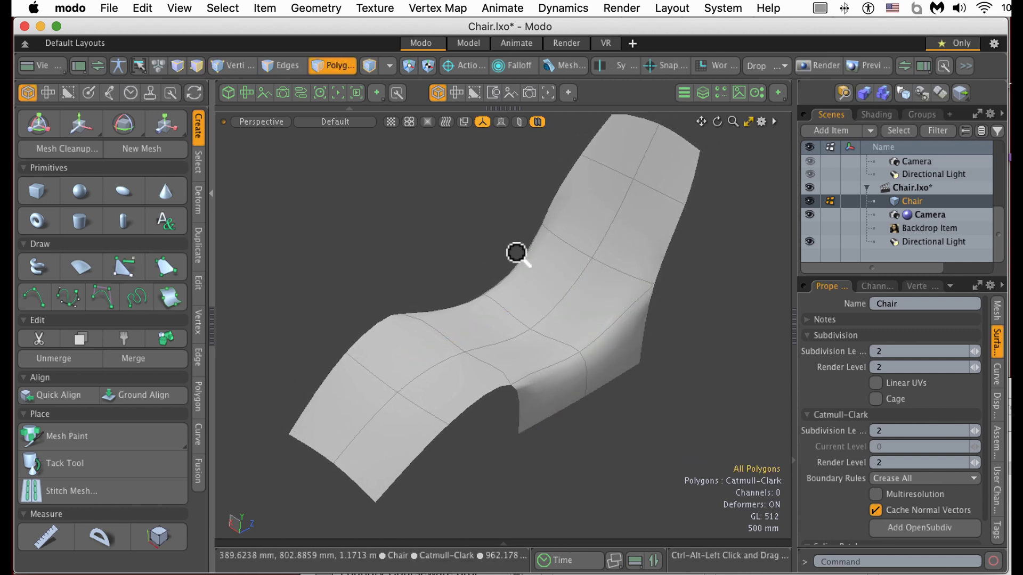
{"action": "left_click_drag", "start_coordinate": [517, 253], "coordinate": [529, 245], "text": "ctrl+alt"}
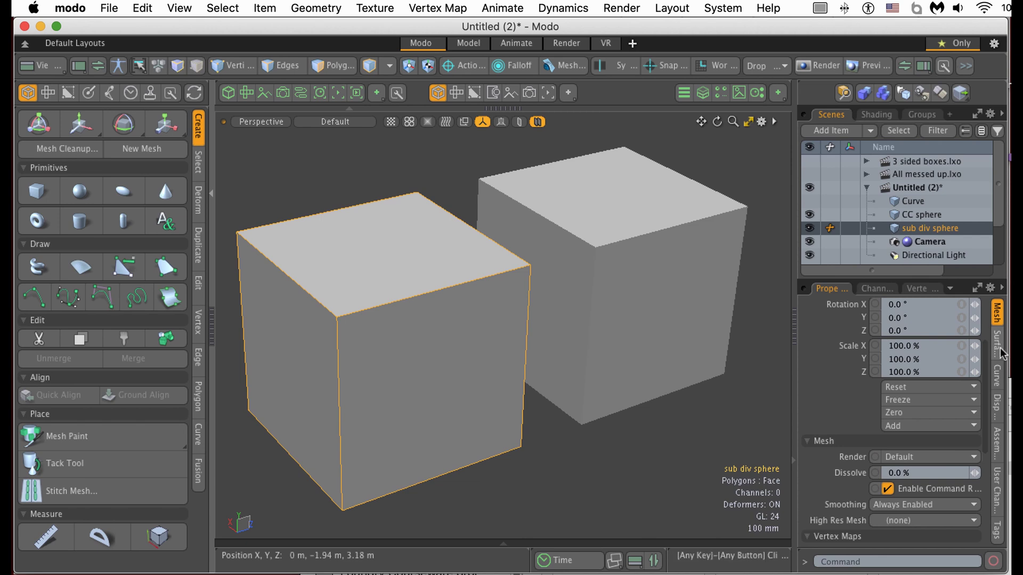
Smooth the sub div sphere with Tab and the CC sphere with Shift-Tab, then compare
{"action": "left_click", "coordinate": [997, 340]}
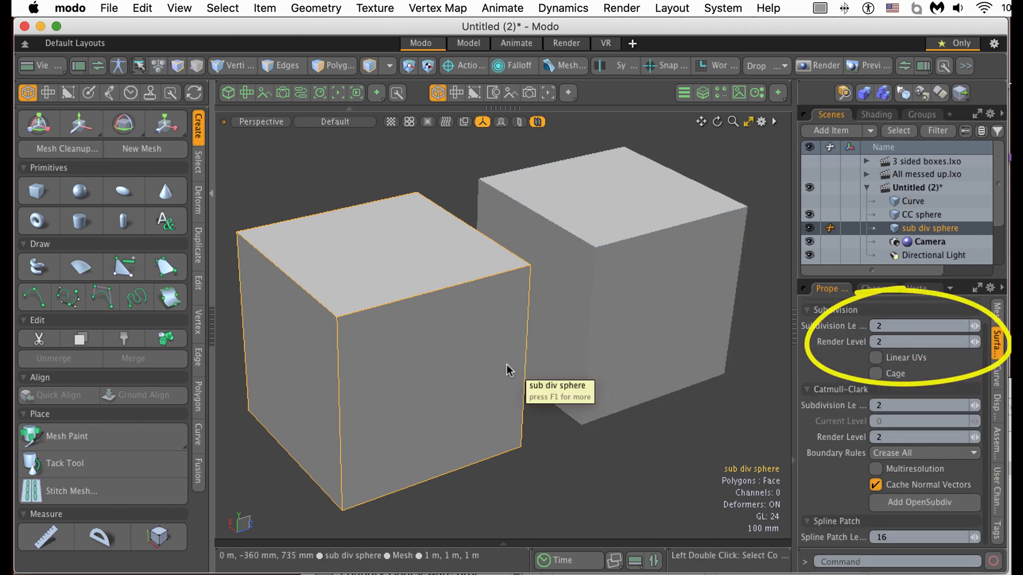
{"action": "key", "text": "Tab"}
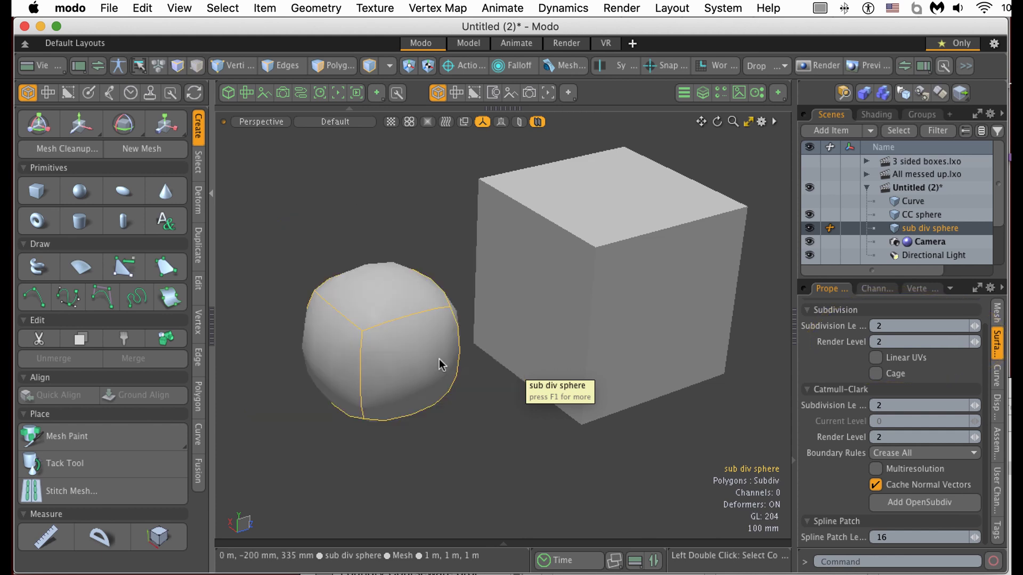
{"action": "left_click", "coordinate": [636, 323]}
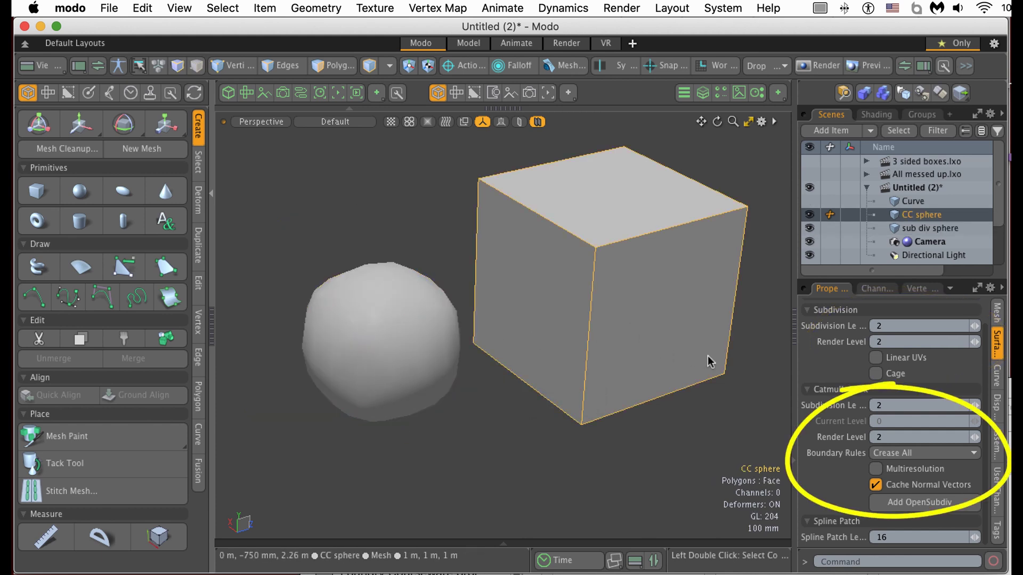
{"action": "key", "text": "shift+Tab"}
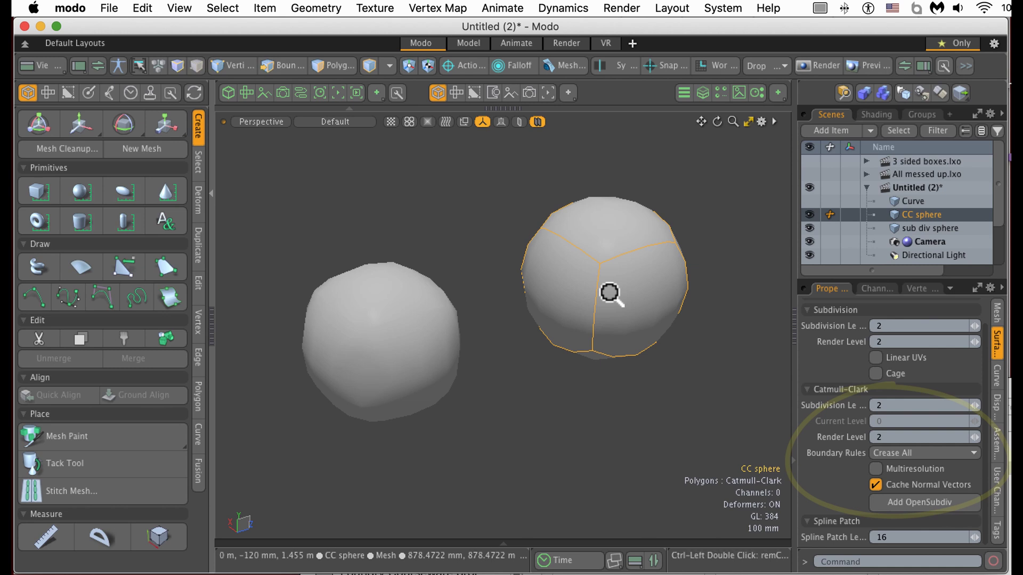
{"action": "mouse_move", "coordinate": [610, 293]}
{"action": "left_mouse_down", "text": "ctrl+alt"}
{"action": "mouse_move", "coordinate": [634, 290]}
{"action": "mouse_move", "coordinate": [616, 332]}
{"action": "mouse_move", "coordinate": [612, 299]}
{"action": "mouse_move", "coordinate": [506, 339]}
{"action": "mouse_move", "coordinate": [714, 292]}
{"action": "mouse_move", "coordinate": [674, 383]}
{"action": "mouse_move", "coordinate": [721, 380]}
{"action": "mouse_move", "coordinate": [656, 341]}
{"action": "mouse_move", "coordinate": [647, 258]}
{"action": "mouse_move", "coordinate": [628, 320]}
{"action": "mouse_move", "coordinate": [616, 327]}
{"action": "left_mouse_up", "text": "ctrl+alt"}
{"action": "mouse_move", "coordinate": [563, 402]}
{"action": "left_mouse_down", "text": "ctrl+alt"}
{"action": "mouse_move", "coordinate": [541, 429]}
{"action": "mouse_move", "coordinate": [613, 422]}
{"action": "left_mouse_up", "text": "ctrl+alt"}
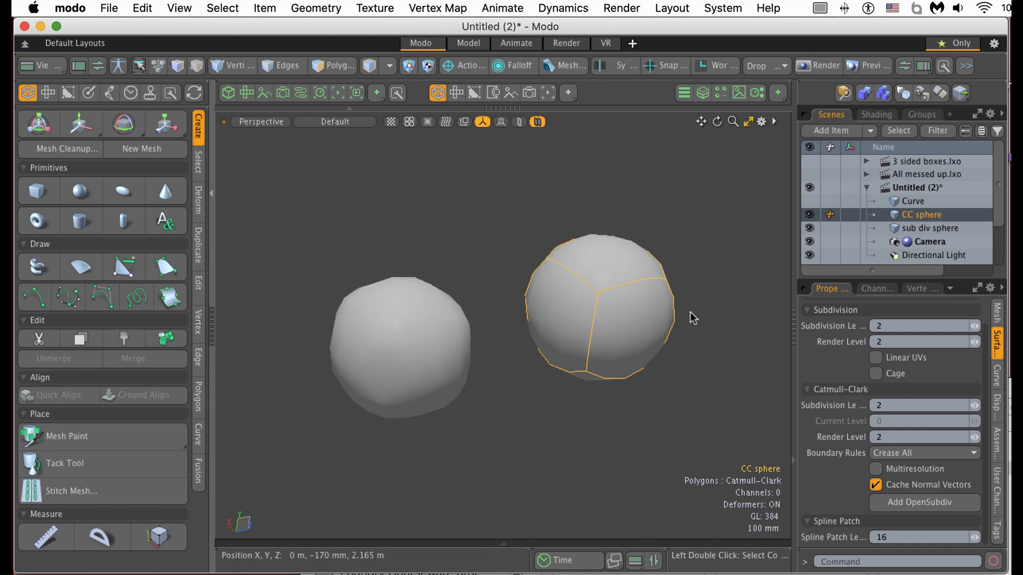
Toggle the CC sphere, then the sub div sphere, between cage and smoothed forms
{"action": "key", "text": "Tab"}
{"action": "key", "text": "Tab"}
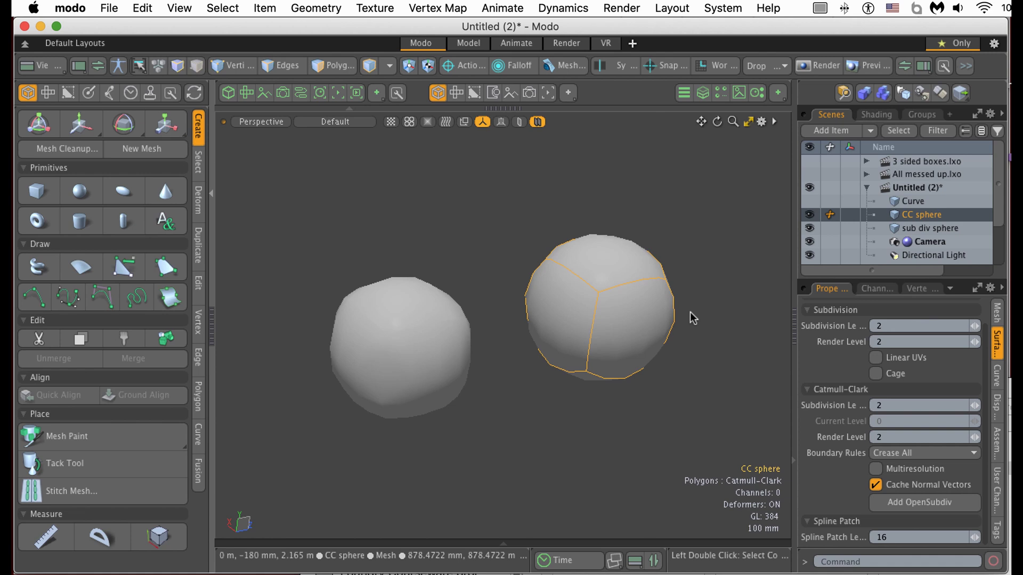
{"action": "key", "text": "shift+Tab"}
{"action": "left_click", "coordinate": [424, 366]}
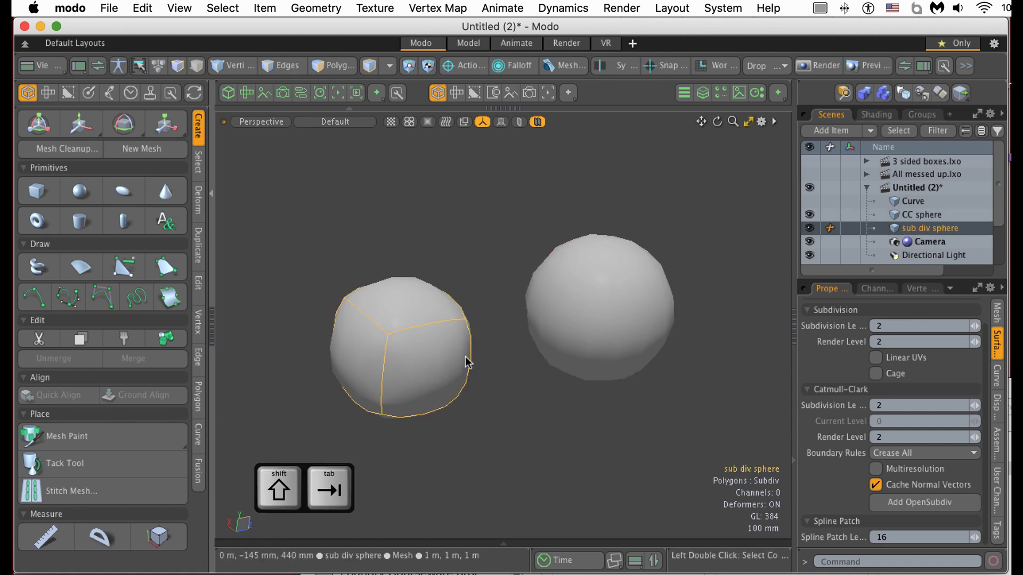
{"action": "key", "text": "shift+Tab"}
{"action": "key", "text": "shift+Tab"}
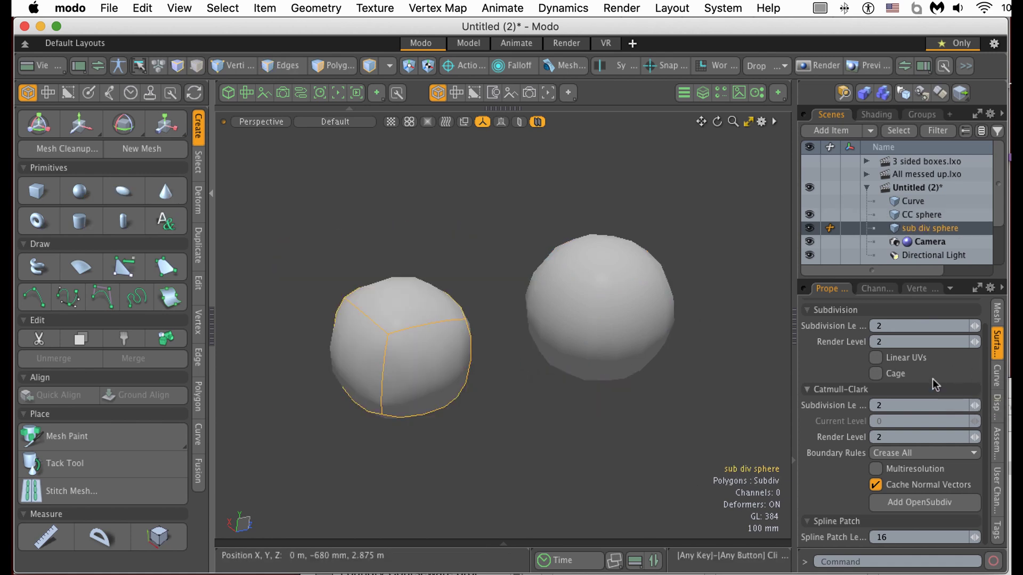
{"action": "key", "text": "Tab"}
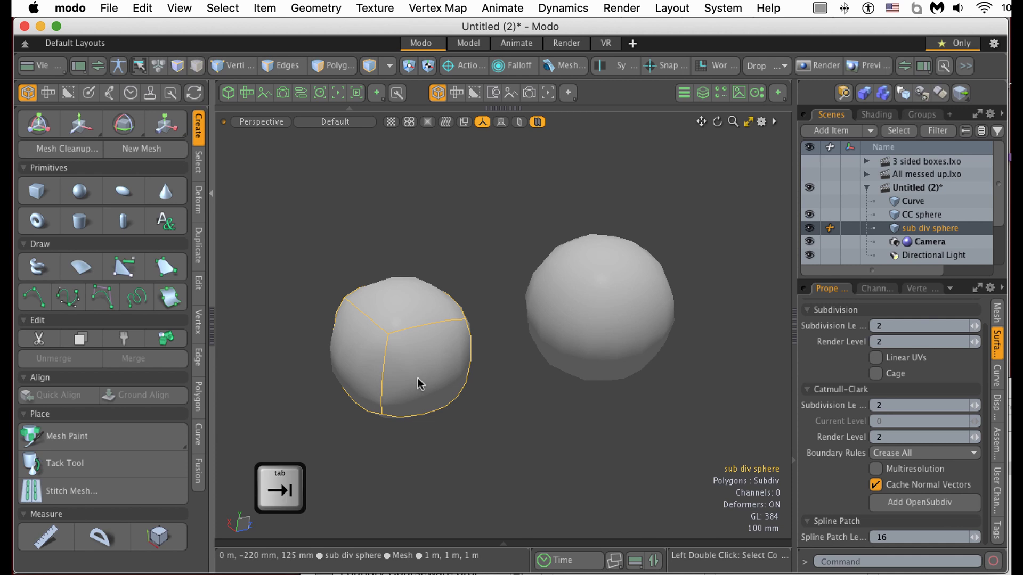
{"action": "key", "text": "Tab"}
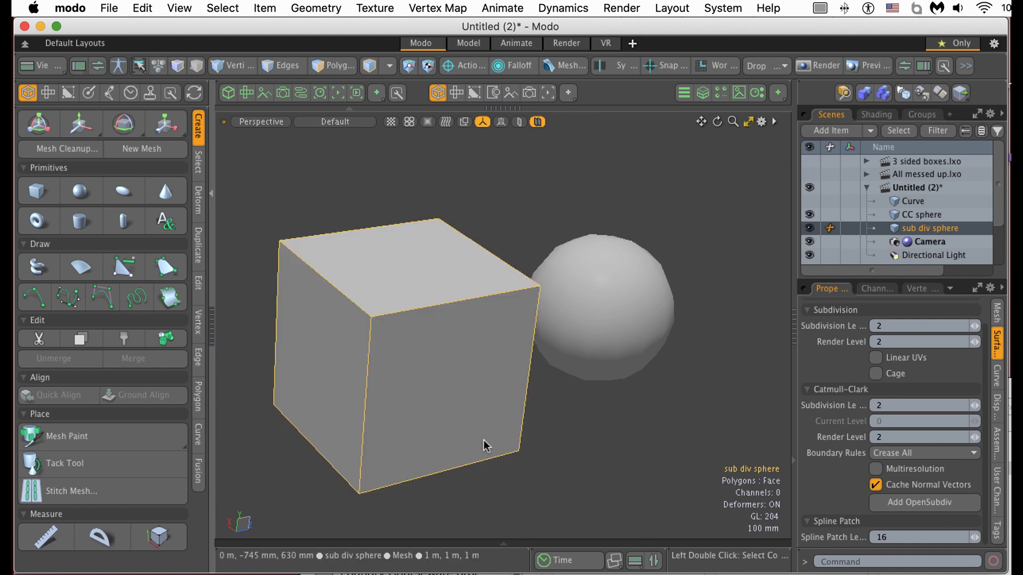
{"action": "key", "text": "Tab"}
{"action": "key", "text": "Tab"}
{"action": "key", "text": "Tab"}
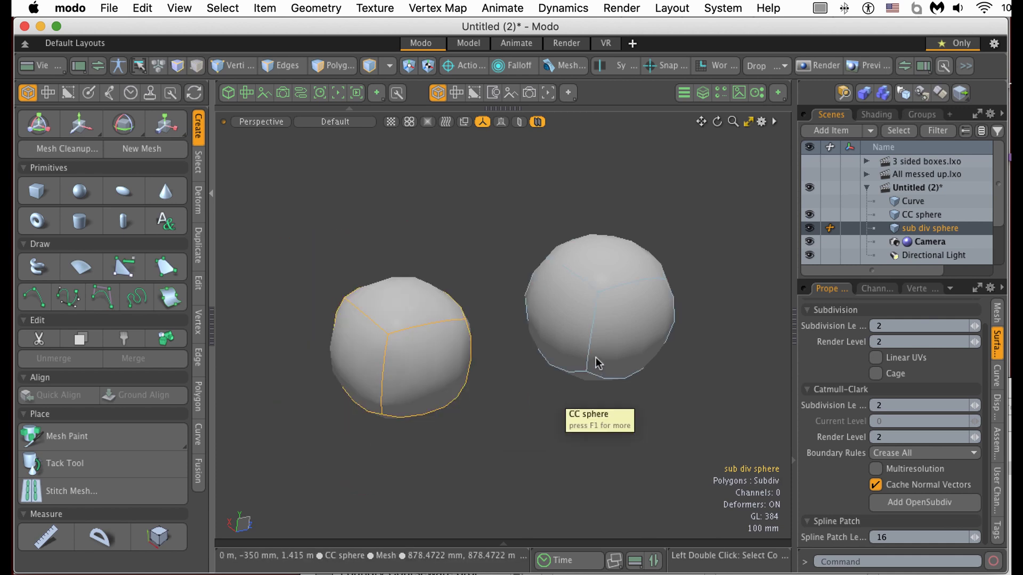
Toggle the CC sphere's subdivision again, orbit both spheres, and add the sub div sphere
{"action": "left_click", "coordinate": [598, 361]}
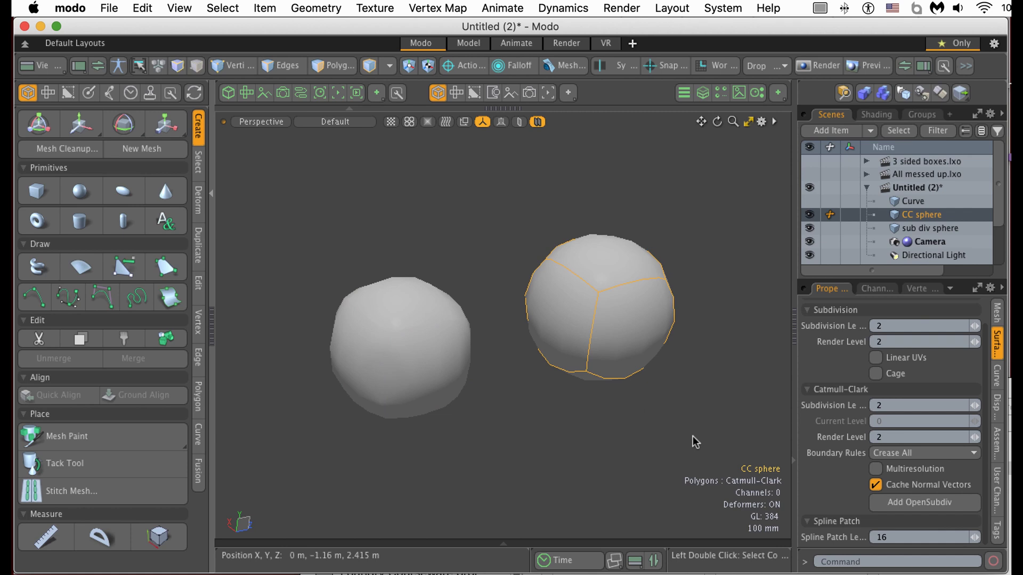
{"action": "key", "text": "Tab"}
{"action": "key", "text": "Tab"}
{"action": "key", "text": "Tab"}
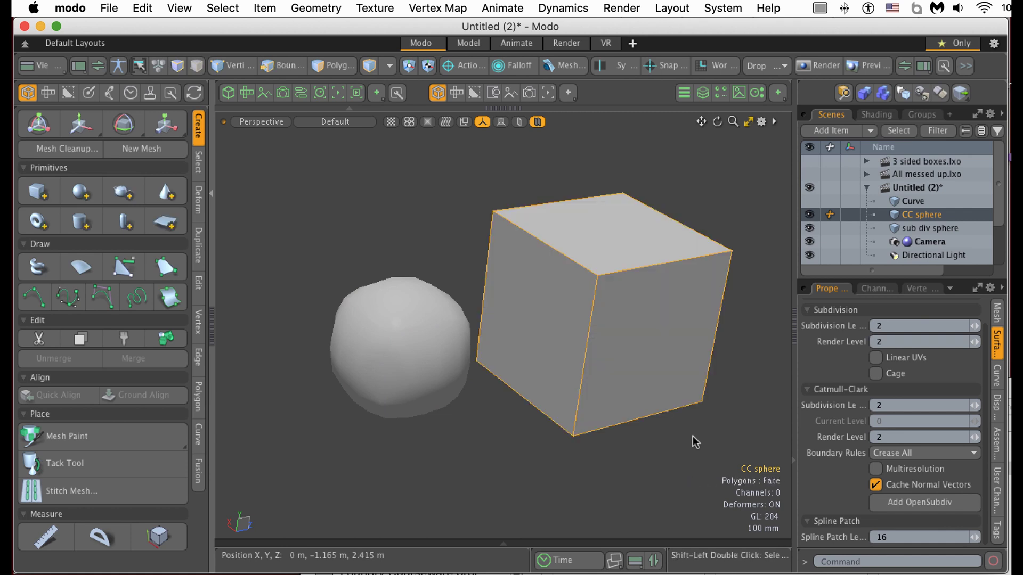
{"action": "key", "text": "Tab"}
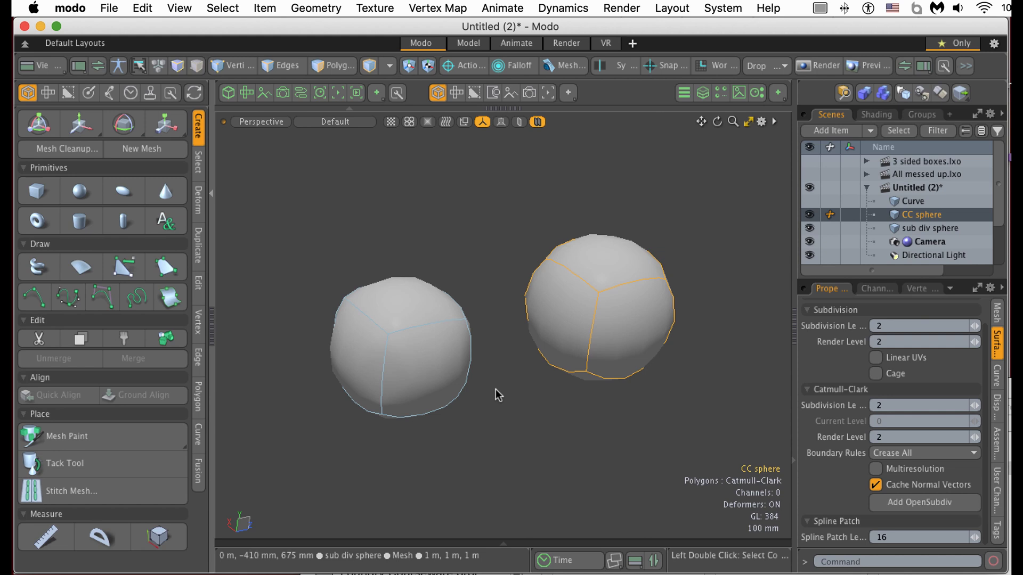
{"action": "mouse_move", "coordinate": [519, 377]}
{"action": "left_mouse_down", "text": "alt"}
{"action": "mouse_move", "coordinate": [527, 417]}
{"action": "mouse_move", "coordinate": [632, 405]}
{"action": "mouse_move", "coordinate": [631, 446]}
{"action": "mouse_move", "coordinate": [605, 457]}
{"action": "mouse_move", "coordinate": [475, 368]}
{"action": "mouse_move", "coordinate": [509, 349]}
{"action": "mouse_move", "coordinate": [513, 396]}
{"action": "mouse_move", "coordinate": [488, 320]}
{"action": "mouse_move", "coordinate": [469, 368]}
{"action": "mouse_move", "coordinate": [531, 402]}
{"action": "mouse_move", "coordinate": [530, 373]}
{"action": "mouse_move", "coordinate": [451, 364]}
{"action": "left_mouse_up", "text": "alt"}
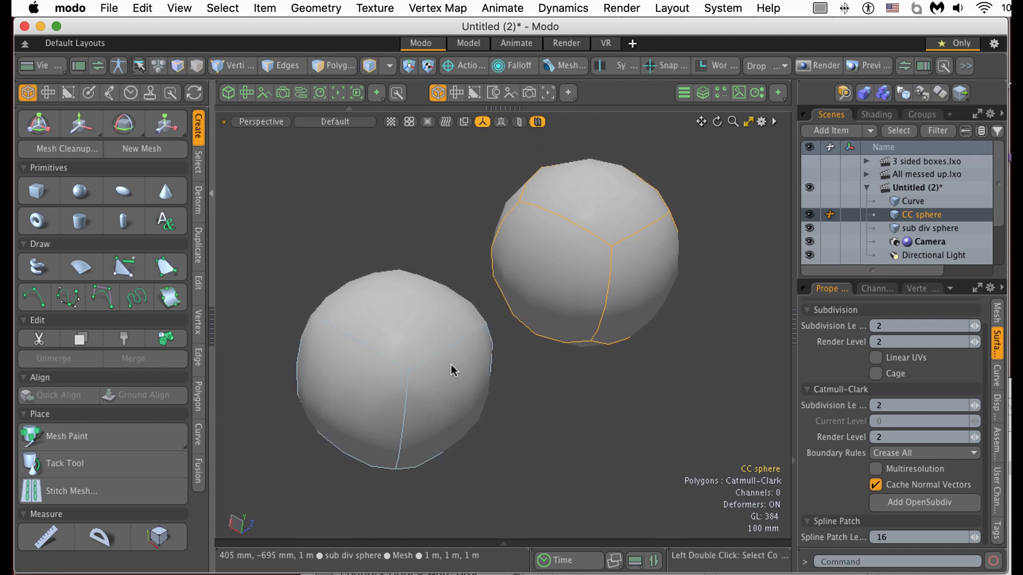
{"action": "left_click", "coordinate": [451, 364], "text": "shift"}
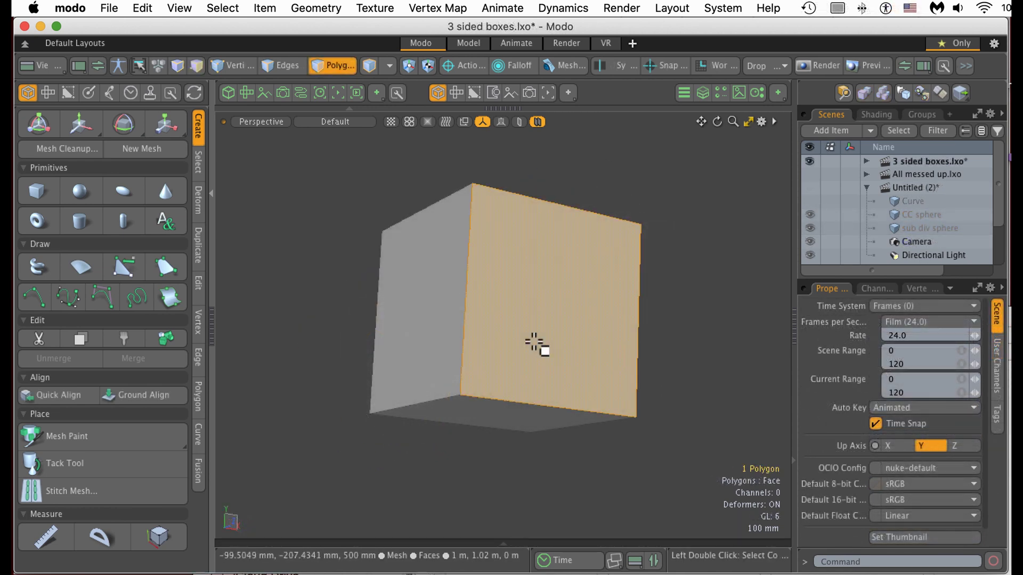
Select the left and bottom faces and orbit around the open three-face box
{"action": "left_click", "coordinate": [405, 360], "text": "shift"}
{"action": "left_click", "coordinate": [475, 413], "text": "shift"}
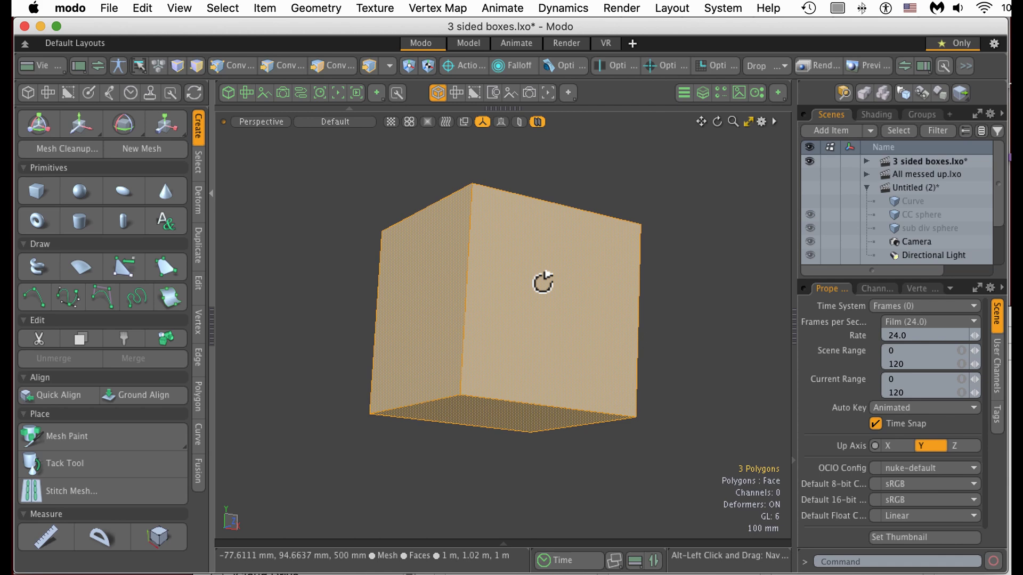
{"action": "mouse_move", "coordinate": [543, 282]}
{"action": "left_mouse_down", "text": "alt"}
{"action": "mouse_move", "coordinate": [575, 359]}
{"action": "mouse_move", "coordinate": [476, 347]}
{"action": "mouse_move", "coordinate": [416, 364]}
{"action": "left_mouse_up", "text": "alt"}
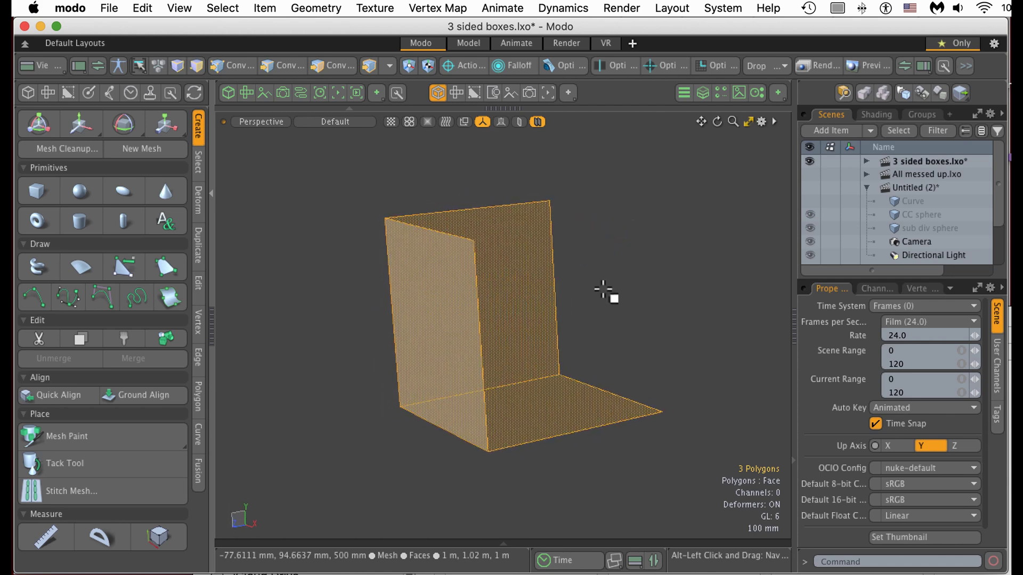
{"action": "left_click", "coordinate": [603, 292]}
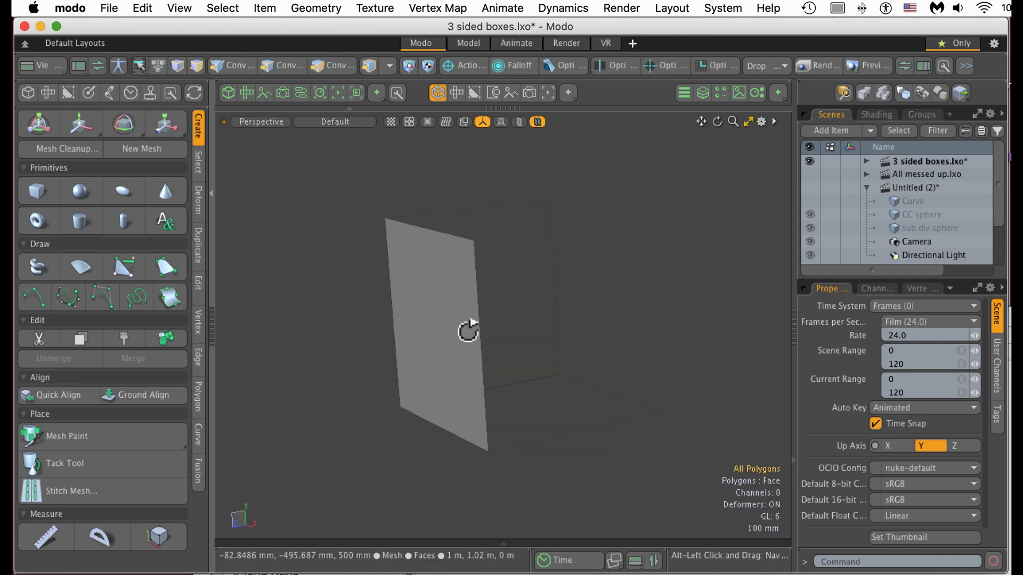
{"action": "mouse_move", "coordinate": [462, 341]}
{"action": "left_mouse_down", "text": "alt"}
{"action": "mouse_move", "coordinate": [468, 405]}
{"action": "mouse_move", "coordinate": [464, 349]}
{"action": "mouse_move", "coordinate": [430, 382]}
{"action": "mouse_move", "coordinate": [440, 312]}
{"action": "left_mouse_up", "text": "alt"}
Select the single plane in polygon mode and orbit to view it edge-on
{"action": "key", "text": "3"}
{"action": "left_click", "coordinate": [440, 308]}
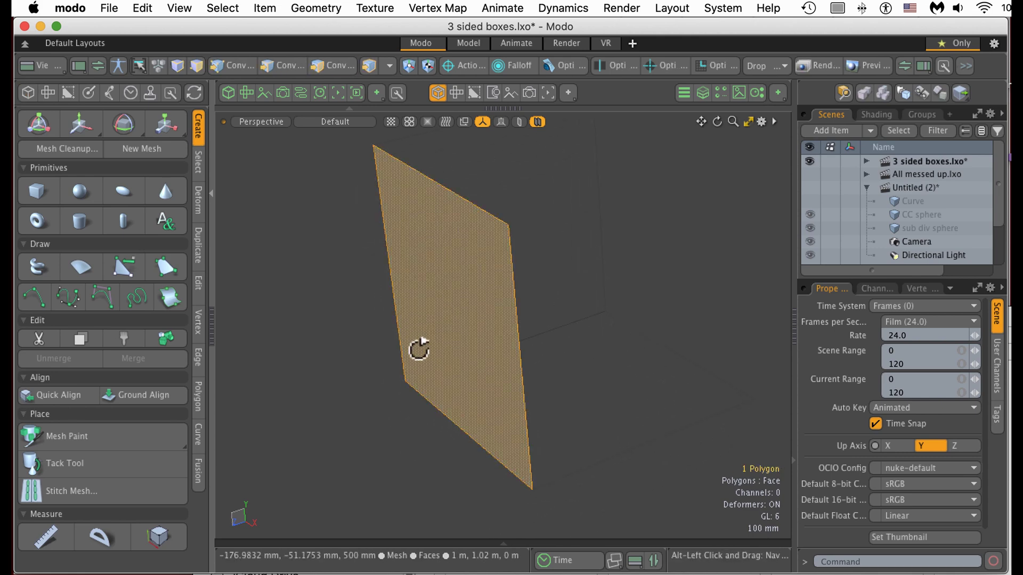
{"action": "mouse_move", "coordinate": [421, 347]}
{"action": "left_mouse_down", "text": "alt"}
{"action": "mouse_move", "coordinate": [360, 381]}
{"action": "mouse_move", "coordinate": [560, 343]}
{"action": "mouse_move", "coordinate": [498, 327]}
{"action": "mouse_move", "coordinate": [377, 372]}
{"action": "mouse_move", "coordinate": [349, 315]}
{"action": "mouse_move", "coordinate": [442, 336]}
{"action": "mouse_move", "coordinate": [428, 349]}
{"action": "left_mouse_up", "text": "alt"}
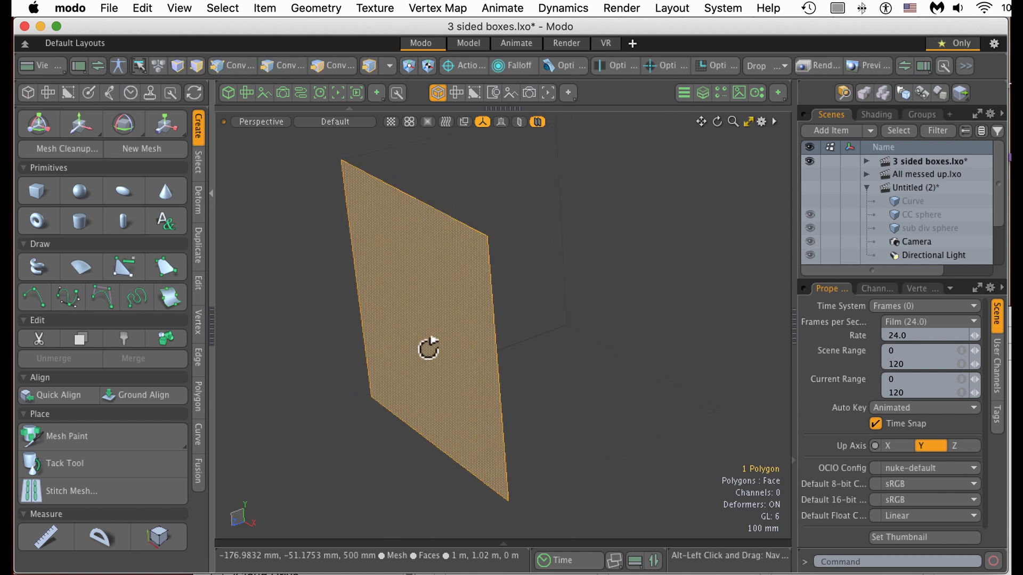
{"action": "mouse_move", "coordinate": [604, 227]}
{"action": "left_mouse_down", "text": "alt"}
{"action": "mouse_move", "coordinate": [504, 279]}
{"action": "mouse_move", "coordinate": [582, 236]}
{"action": "left_mouse_up", "text": "alt"}
{"action": "key", "text": "1"}
{"action": "left_click_drag", "start_coordinate": [649, 285], "coordinate": [478, 361], "text": "alt"}
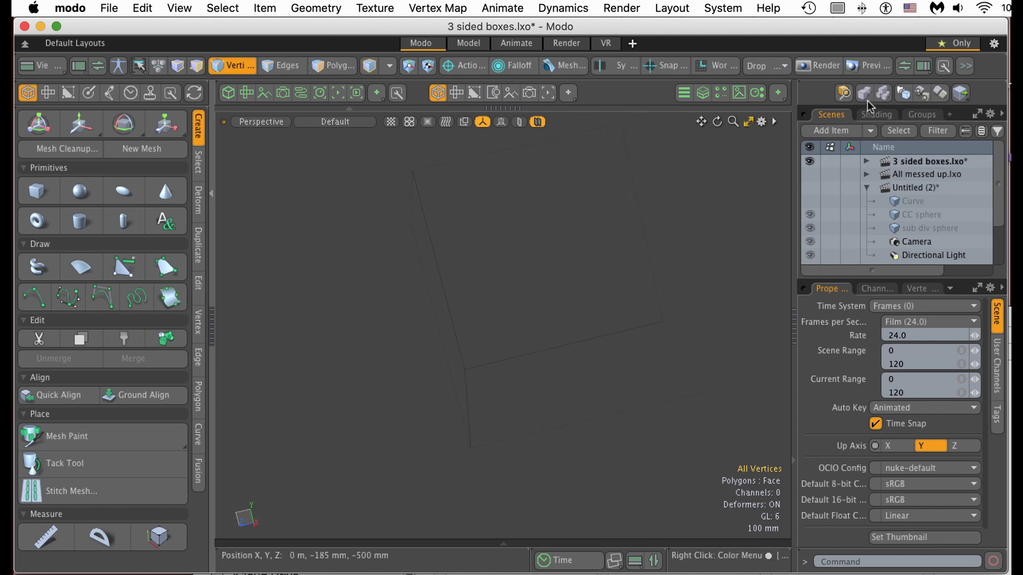
Turn on Double Sided for Base Material in the shader tree
{"action": "left_click", "coordinate": [875, 115]}
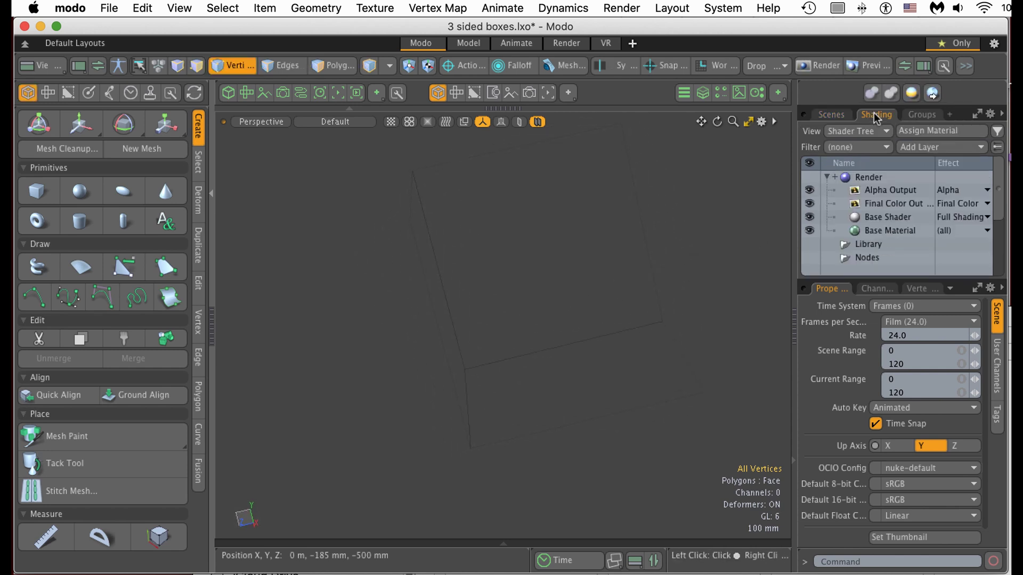
{"action": "left_click", "coordinate": [878, 232]}
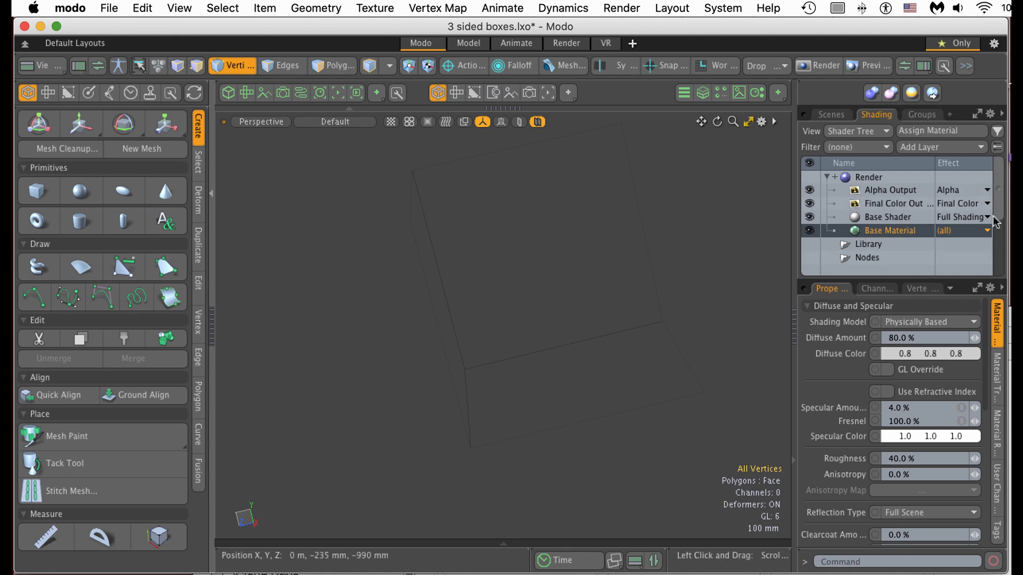
{"action": "scroll", "coordinate": [974, 421], "scroll_direction": "down", "scroll_amount": 2}
{"action": "scroll", "coordinate": [943, 432], "scroll_direction": "down", "scroll_amount": 2}
{"action": "scroll", "coordinate": [910, 444], "scroll_direction": "down", "scroll_amount": 2}
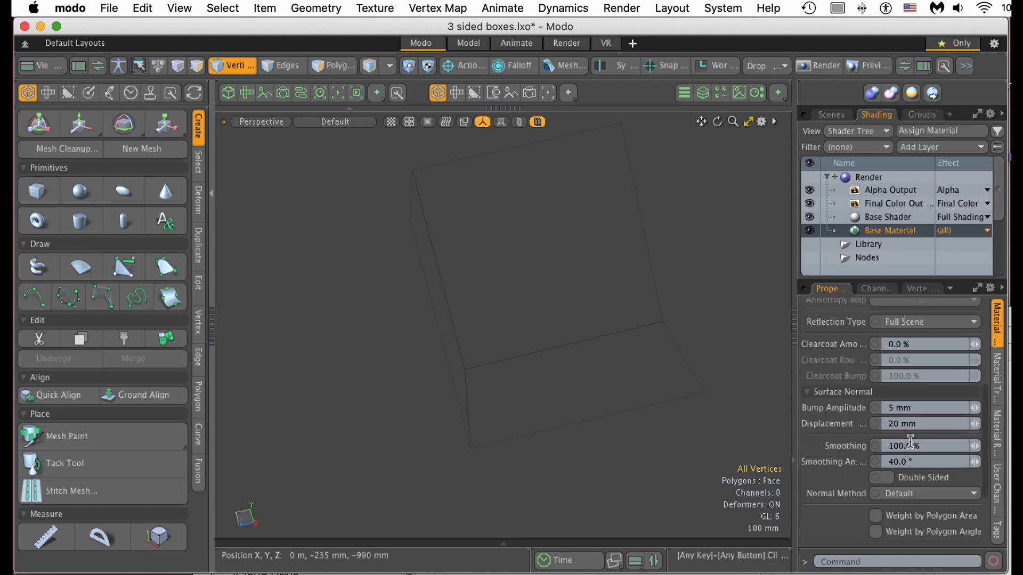
{"action": "left_click", "coordinate": [888, 477]}
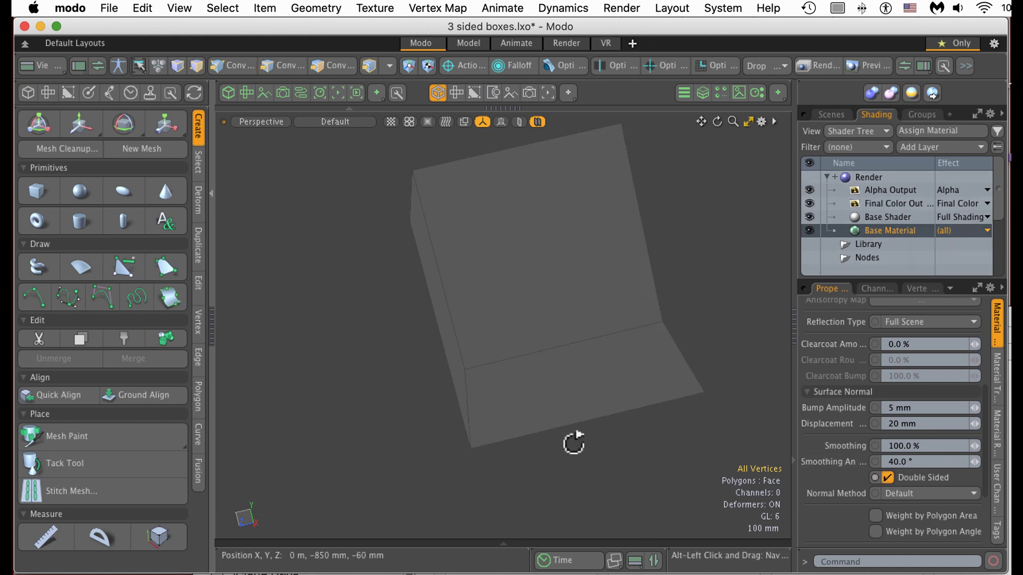
{"action": "mouse_move", "coordinate": [573, 440]}
{"action": "left_mouse_down", "text": "alt"}
{"action": "mouse_move", "coordinate": [488, 439]}
{"action": "mouse_move", "coordinate": [693, 391]}
{"action": "mouse_move", "coordinate": [719, 430]}
{"action": "mouse_move", "coordinate": [587, 299]}
{"action": "mouse_move", "coordinate": [459, 363]}
{"action": "mouse_move", "coordinate": [449, 307]}
{"action": "mouse_move", "coordinate": [441, 326]}
{"action": "left_mouse_up", "text": "alt"}
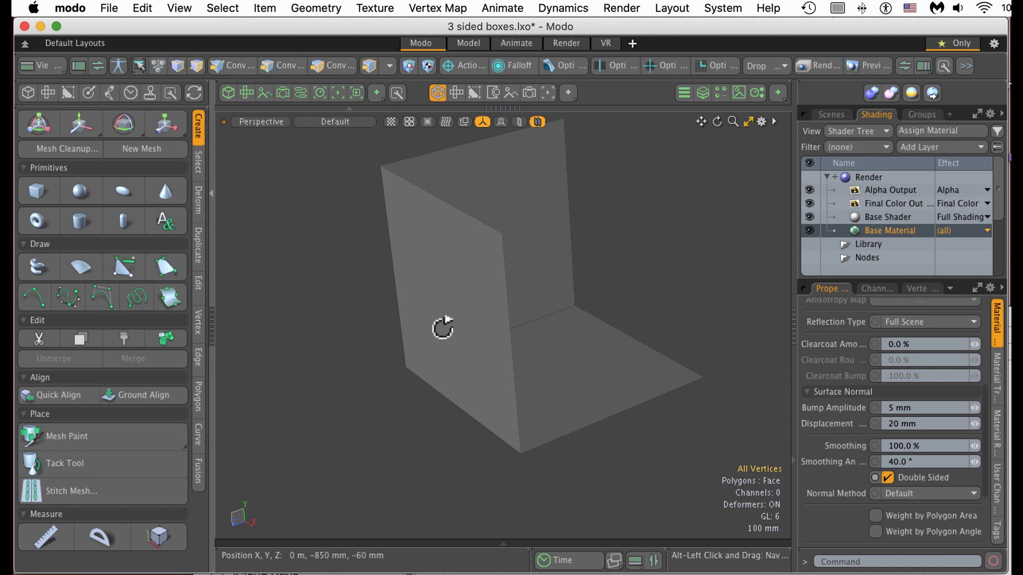
{"action": "key", "text": "1"}
{"action": "mouse_move", "coordinate": [518, 342]}
{"action": "left_mouse_down", "text": "ctrl+alt"}
{"action": "mouse_move", "coordinate": [512, 331]}
{"action": "mouse_move", "coordinate": [503, 359]}
{"action": "mouse_move", "coordinate": [548, 365]}
{"action": "mouse_move", "coordinate": [532, 373]}
{"action": "left_mouse_up", "text": "ctrl+alt"}
{"action": "mouse_move", "coordinate": [681, 304]}
{"action": "left_mouse_down", "text": "ctrl+alt"}
{"action": "mouse_move", "coordinate": [621, 320]}
{"action": "mouse_move", "coordinate": [642, 304]}
{"action": "left_mouse_up", "text": "ctrl+alt"}
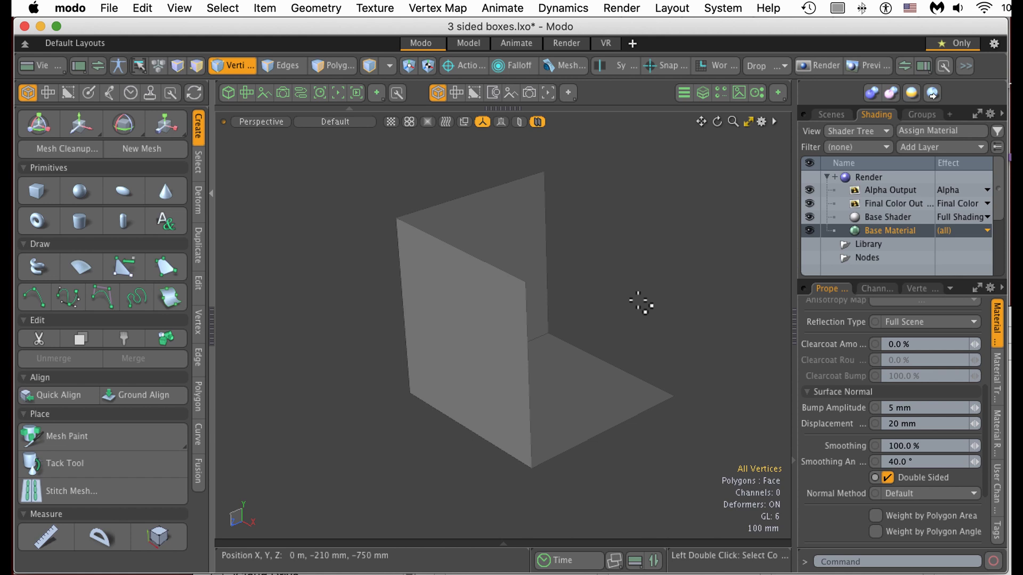
{"action": "key", "text": "Tab"}
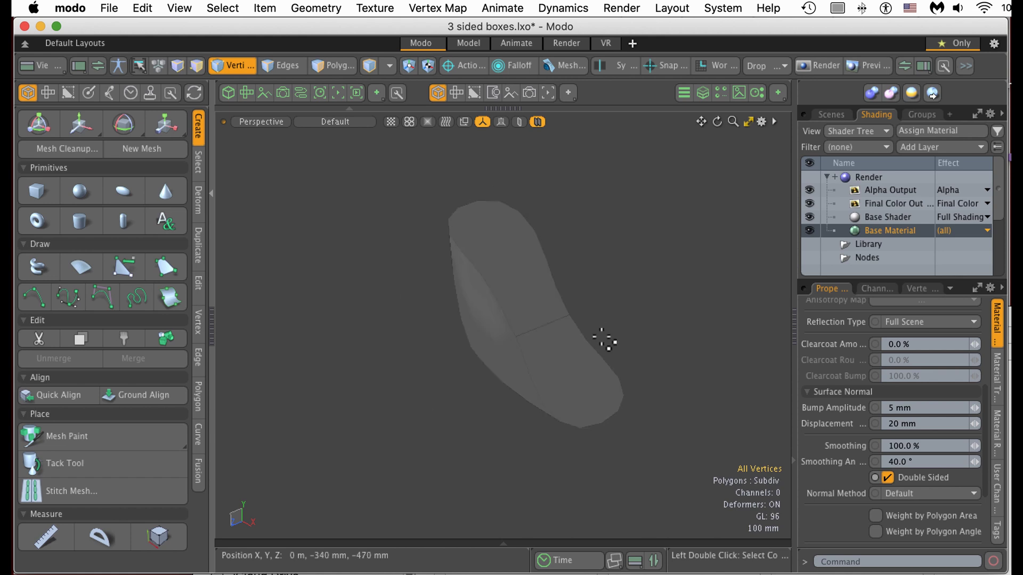
{"action": "mouse_move", "coordinate": [524, 340]}
{"action": "left_mouse_down", "text": "ctrl+alt"}
{"action": "mouse_move", "coordinate": [485, 355]}
{"action": "mouse_move", "coordinate": [616, 301]}
{"action": "mouse_move", "coordinate": [414, 353]}
{"action": "mouse_move", "coordinate": [488, 299]}
{"action": "mouse_move", "coordinate": [650, 265]}
{"action": "mouse_move", "coordinate": [504, 351]}
{"action": "mouse_move", "coordinate": [417, 250]}
{"action": "left_mouse_up", "text": "ctrl+alt"}
{"action": "mouse_move", "coordinate": [455, 193]}
{"action": "left_mouse_down", "text": "alt"}
{"action": "mouse_move", "coordinate": [456, 229]}
{"action": "mouse_move", "coordinate": [463, 160]}
{"action": "left_mouse_up", "text": "alt"}
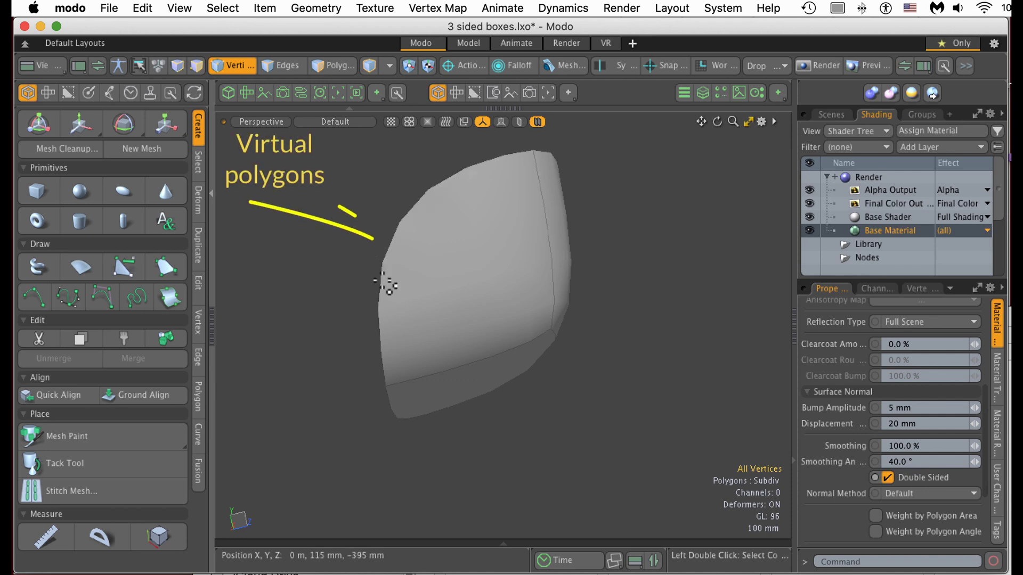
{"action": "mouse_move", "coordinate": [408, 270]}
{"action": "left_mouse_down", "text": "alt"}
{"action": "mouse_move", "coordinate": [503, 315]}
{"action": "mouse_move", "coordinate": [377, 309]}
{"action": "mouse_move", "coordinate": [360, 185]}
{"action": "mouse_move", "coordinate": [466, 187]}
{"action": "mouse_move", "coordinate": [433, 312]}
{"action": "mouse_move", "coordinate": [502, 277]}
{"action": "left_mouse_up", "text": "alt"}
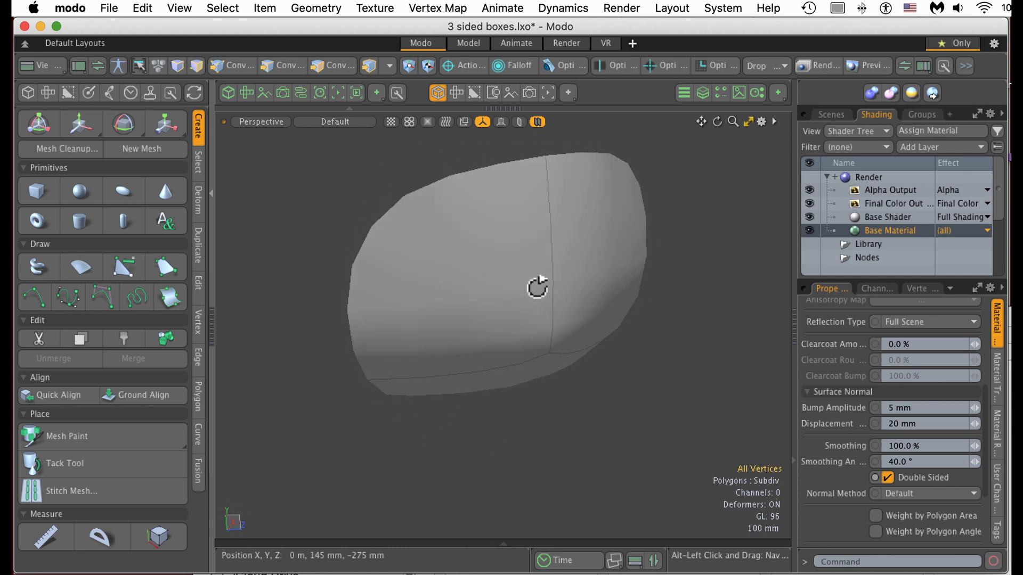
{"action": "key", "text": "1"}
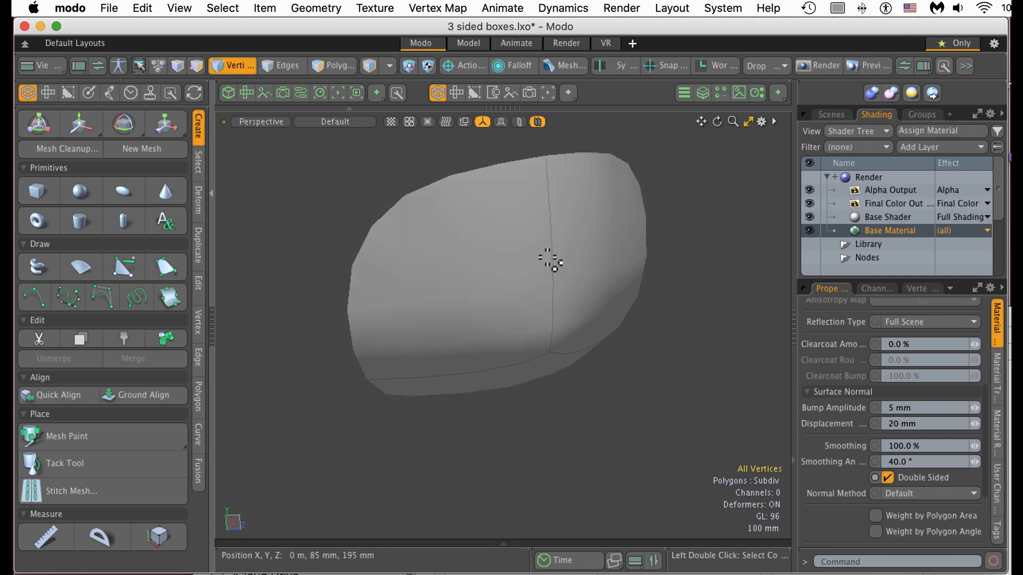
{"action": "key", "text": "Tab"}
{"action": "mouse_move", "coordinate": [612, 280]}
{"action": "left_mouse_down", "text": "alt"}
{"action": "mouse_move", "coordinate": [442, 158]}
{"action": "mouse_move", "coordinate": [560, 285]}
{"action": "mouse_move", "coordinate": [520, 333]}
{"action": "mouse_move", "coordinate": [491, 286]}
{"action": "mouse_move", "coordinate": [493, 333]}
{"action": "mouse_move", "coordinate": [549, 280]}
{"action": "mouse_move", "coordinate": [516, 335]}
{"action": "mouse_move", "coordinate": [535, 288]}
{"action": "mouse_move", "coordinate": [607, 260]}
{"action": "left_mouse_up", "text": "alt"}
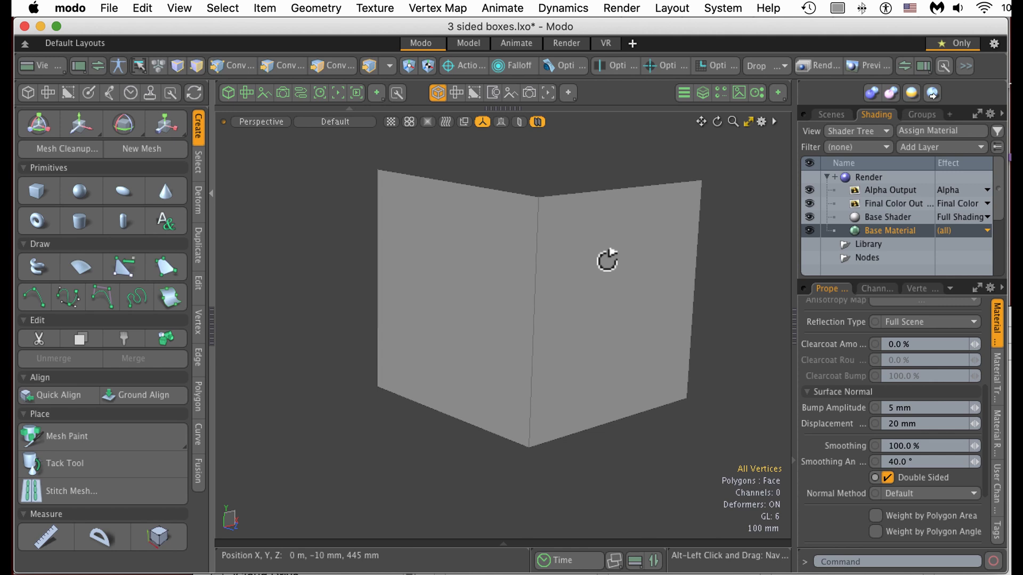
Convert the three-sided box to a Catmull-Clark surface and view it from a new angle
{"action": "key", "text": "1"}
{"action": "key", "text": "shift"}
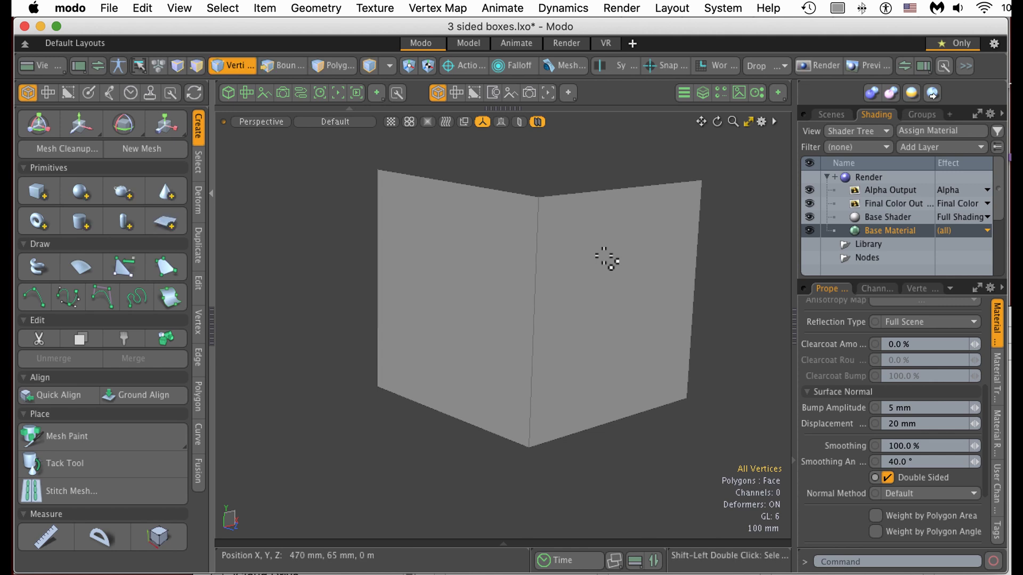
{"action": "key", "text": "Tab"}
{"action": "mouse_move", "coordinate": [677, 237]}
{"action": "left_mouse_down", "text": "ctrl+alt"}
{"action": "mouse_move", "coordinate": [660, 260]}
{"action": "mouse_move", "coordinate": [552, 267]}
{"action": "left_mouse_up", "text": "ctrl+alt"}
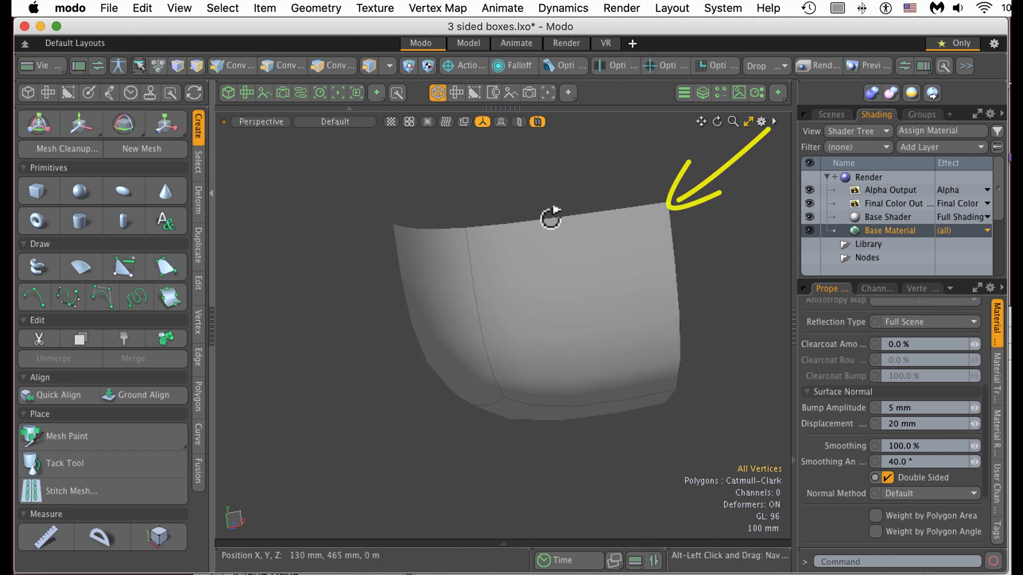
{"action": "mouse_move", "coordinate": [551, 216]}
{"action": "left_mouse_down", "text": "alt"}
{"action": "mouse_move", "coordinate": [579, 216]}
{"action": "mouse_move", "coordinate": [565, 222]}
{"action": "mouse_move", "coordinate": [571, 238]}
{"action": "mouse_move", "coordinate": [527, 244]}
{"action": "mouse_move", "coordinate": [552, 258]}
{"action": "mouse_move", "coordinate": [588, 223]}
{"action": "left_mouse_up", "text": "alt"}
Deselect Base Material and show the Scenes item list
{"action": "key", "text": "1"}
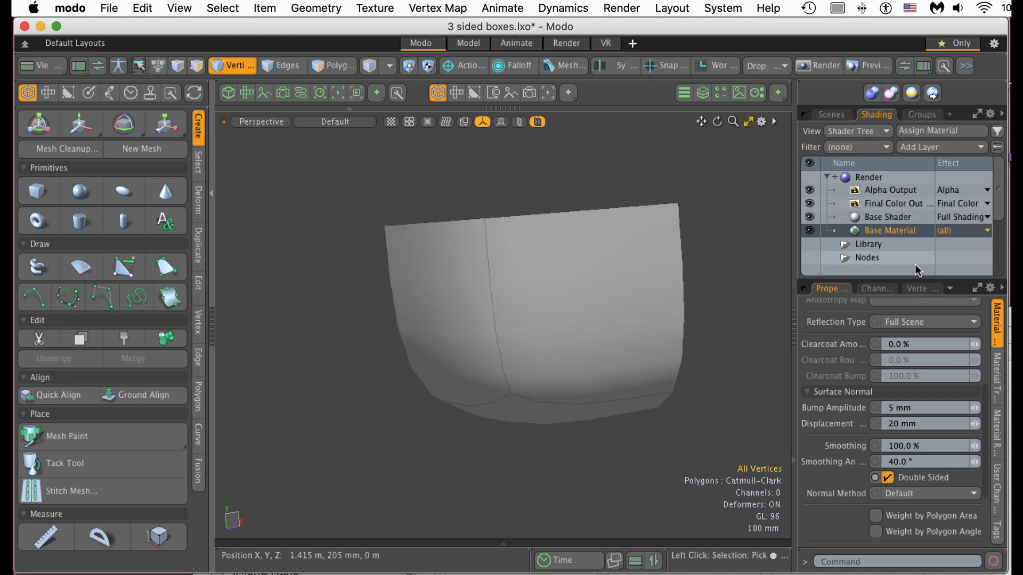
{"action": "left_click", "coordinate": [899, 230], "text": "ctrl"}
{"action": "left_click", "coordinate": [831, 114]}
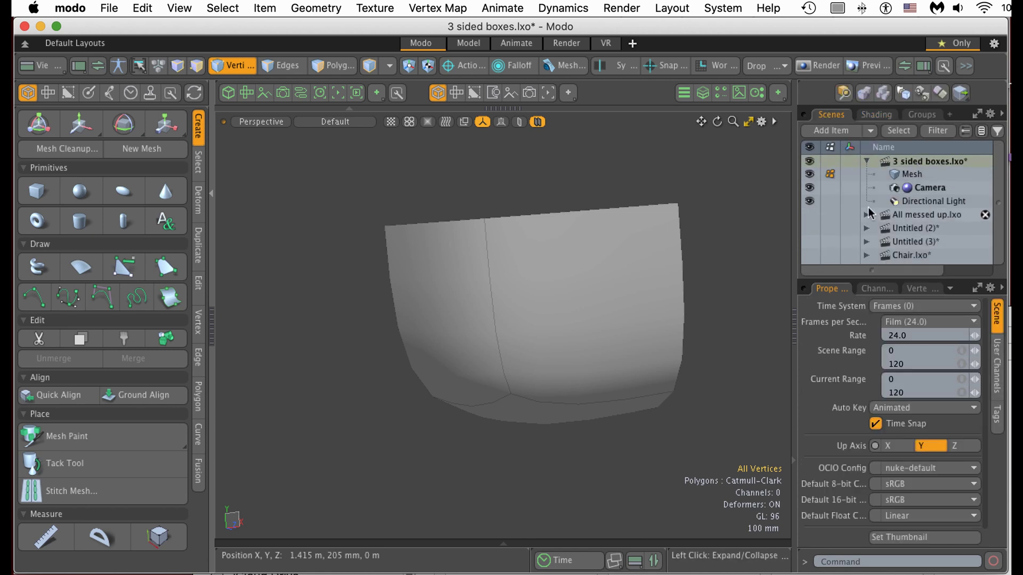
Select Mesh in the Scenes list and set Catmull-Clark Subdivision Level to 4
{"action": "left_click", "coordinate": [911, 173]}
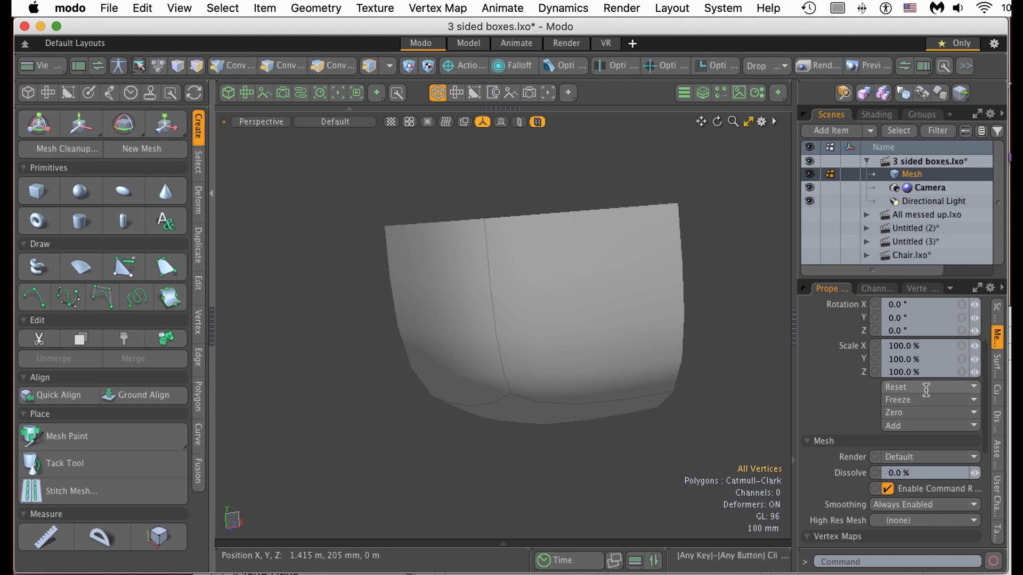
{"action": "left_click_drag", "start_coordinate": [913, 274], "coordinate": [911, 236]}
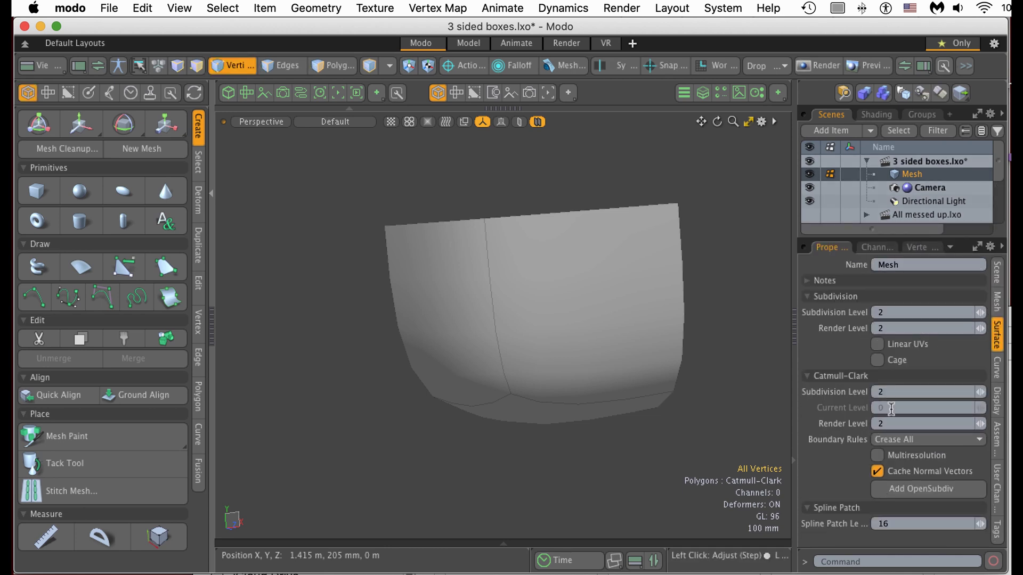
{"action": "left_click_drag", "start_coordinate": [559, 304], "coordinate": [588, 195], "text": "alt"}
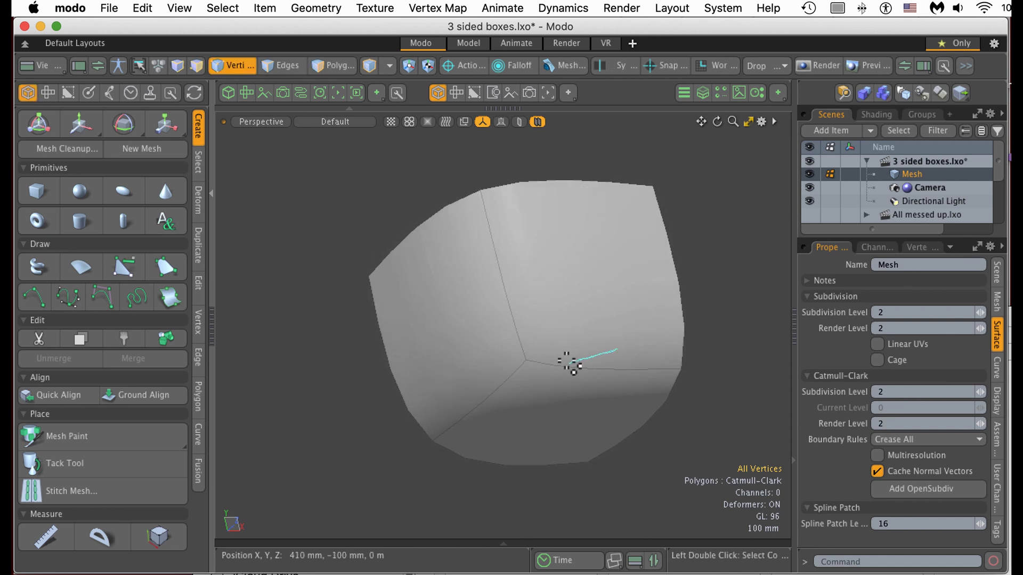
{"action": "left_click_drag", "start_coordinate": [676, 345], "coordinate": [637, 344], "text": "ctrl+alt"}
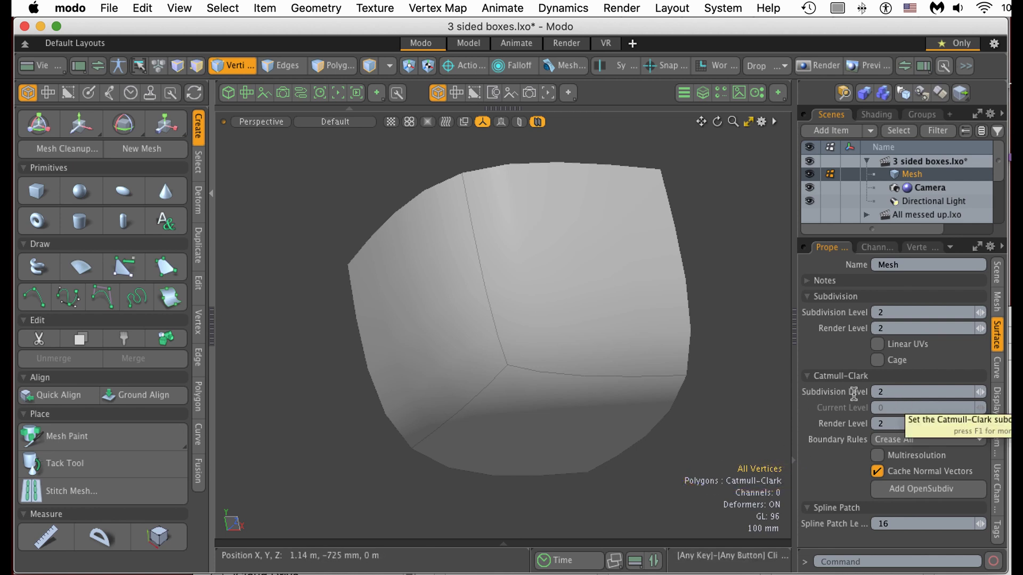
{"action": "left_click", "coordinate": [904, 392]}
{"action": "type", "text": "4"}
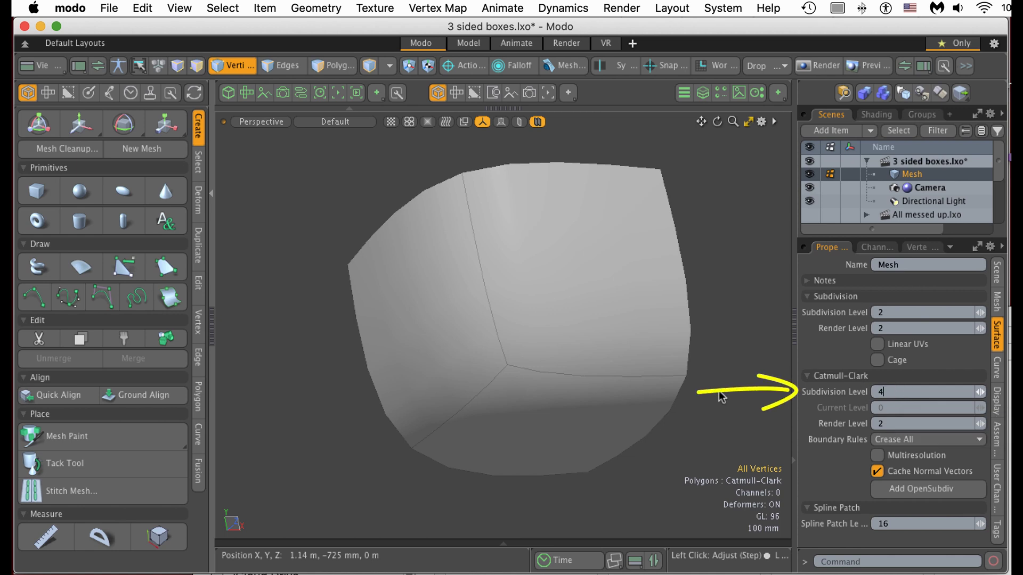
{"action": "key", "text": "Tab"}
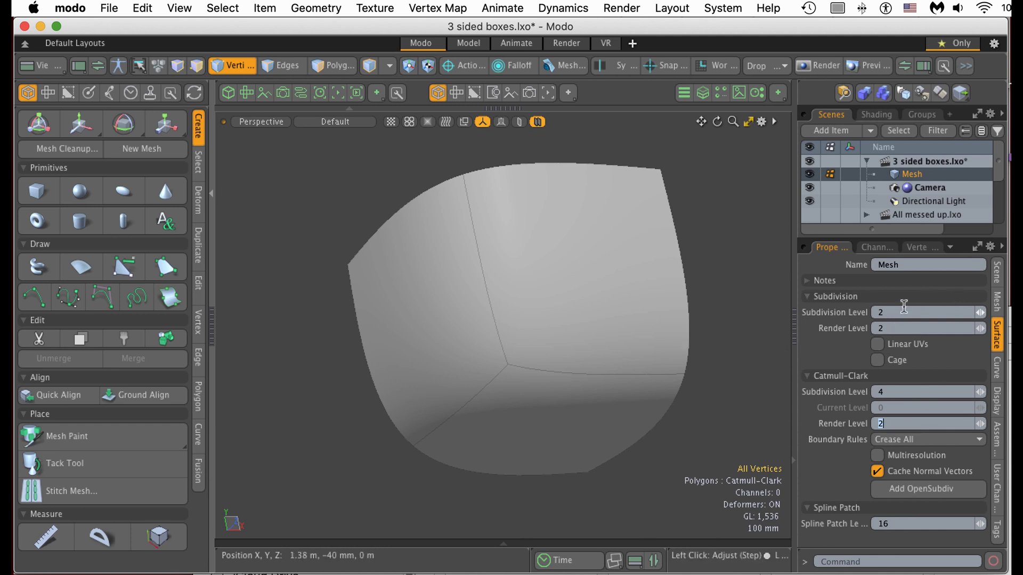
Switch the box from flat faces to a subdivision surface and orbit around it
{"action": "key", "text": "Tab"}
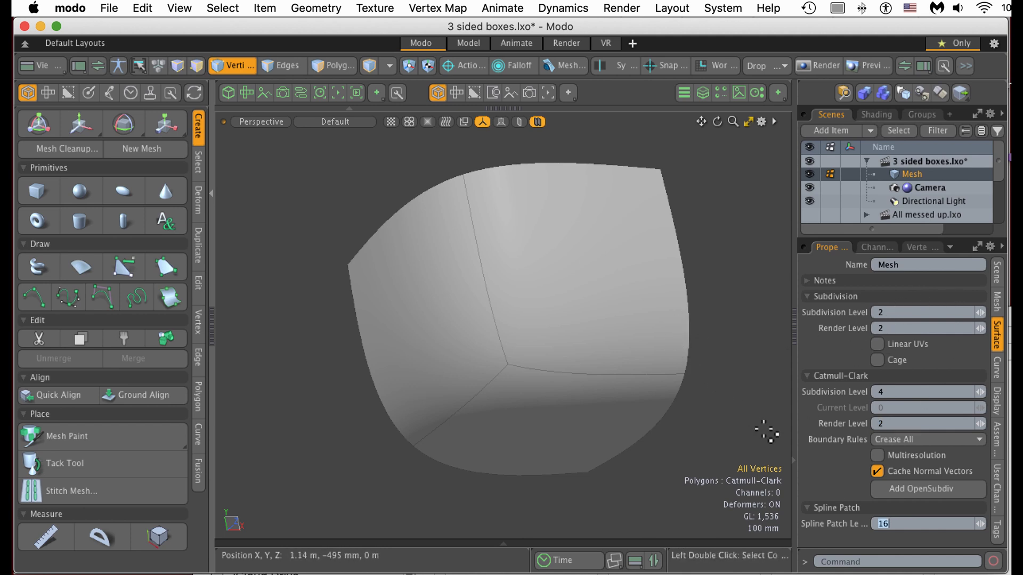
{"action": "key", "text": "Tab"}
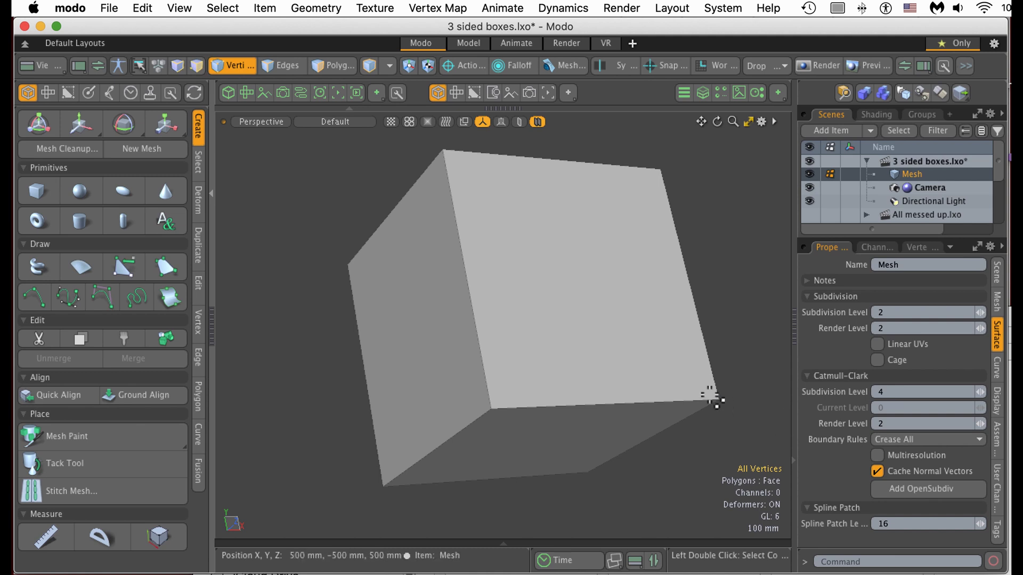
{"action": "mouse_move", "coordinate": [713, 396]}
{"action": "left_mouse_down", "text": "ctrl+alt"}
{"action": "mouse_move", "coordinate": [742, 301]}
{"action": "mouse_move", "coordinate": [733, 319]}
{"action": "mouse_move", "coordinate": [674, 320]}
{"action": "mouse_move", "coordinate": [653, 301]}
{"action": "mouse_move", "coordinate": [484, 324]}
{"action": "mouse_move", "coordinate": [516, 360]}
{"action": "left_mouse_up", "text": "ctrl+alt"}
{"action": "key", "text": "1"}
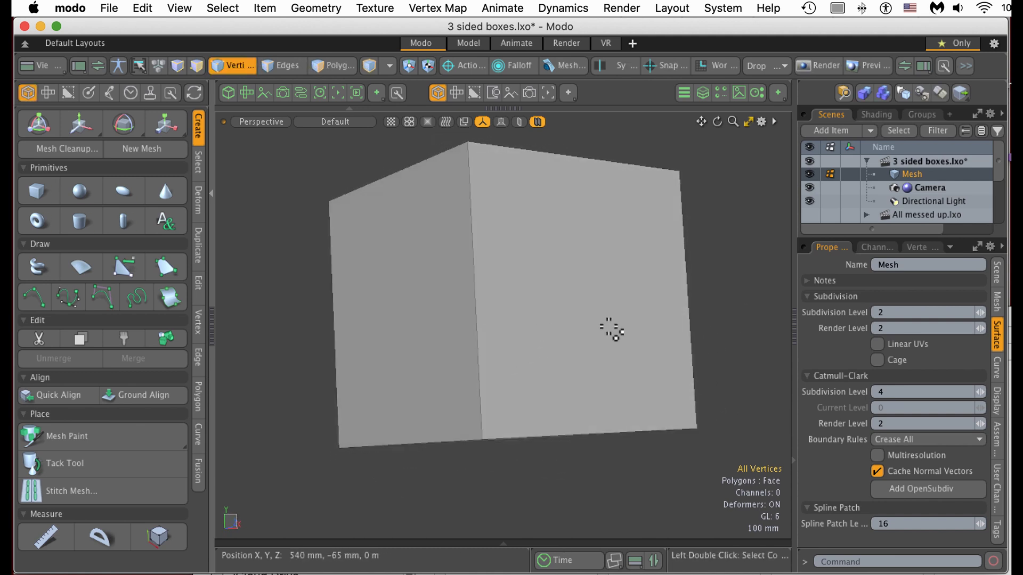
{"action": "key", "text": "Tab"}
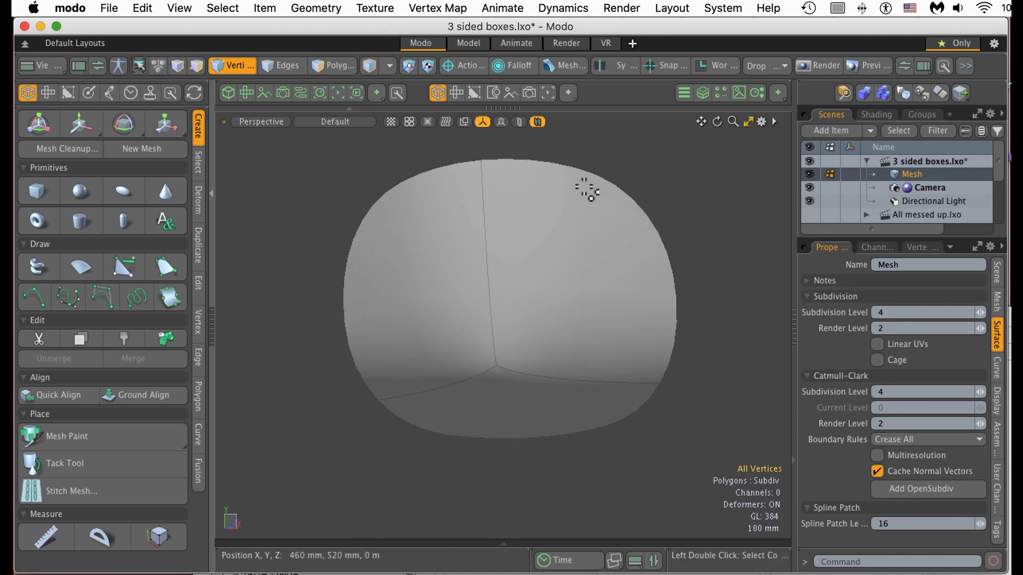
{"action": "mouse_move", "coordinate": [645, 285]}
{"action": "left_mouse_down", "text": "alt"}
{"action": "mouse_move", "coordinate": [527, 312]}
{"action": "mouse_move", "coordinate": [559, 269]}
{"action": "mouse_move", "coordinate": [580, 266]}
{"action": "left_mouse_up", "text": "alt"}
Return the box to flat faces, then re-smooth it as Catmull-Clark
{"action": "key", "text": "Tab"}
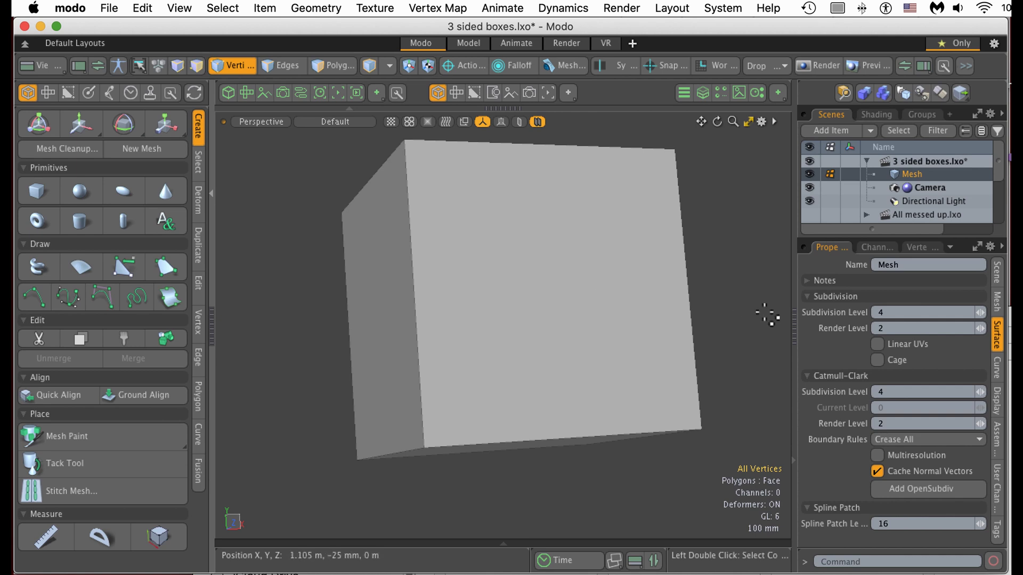
{"action": "key", "text": "super+a"}
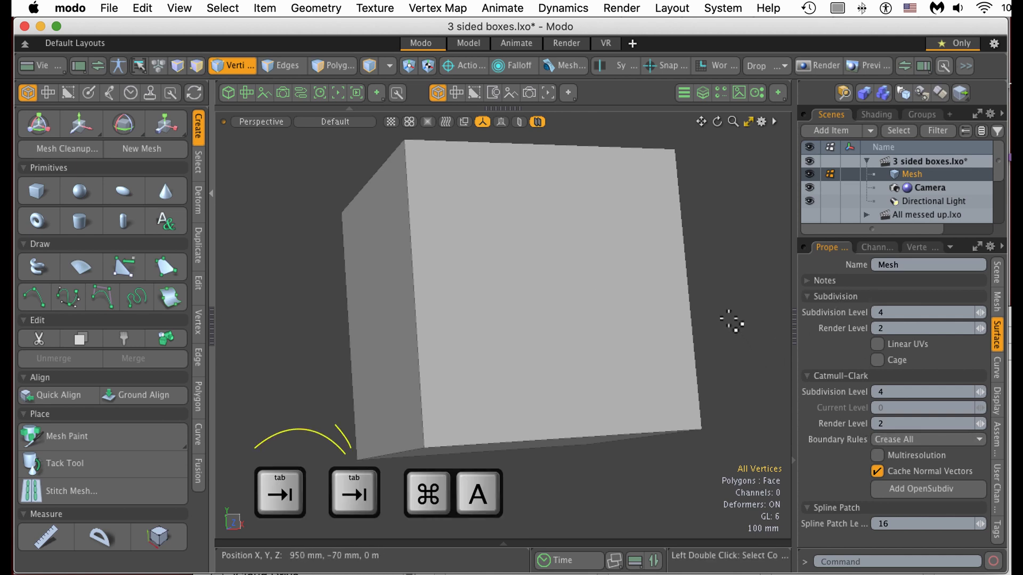
{"action": "scroll", "coordinate": [696, 320], "scroll_direction": "down", "scroll_amount": 2}
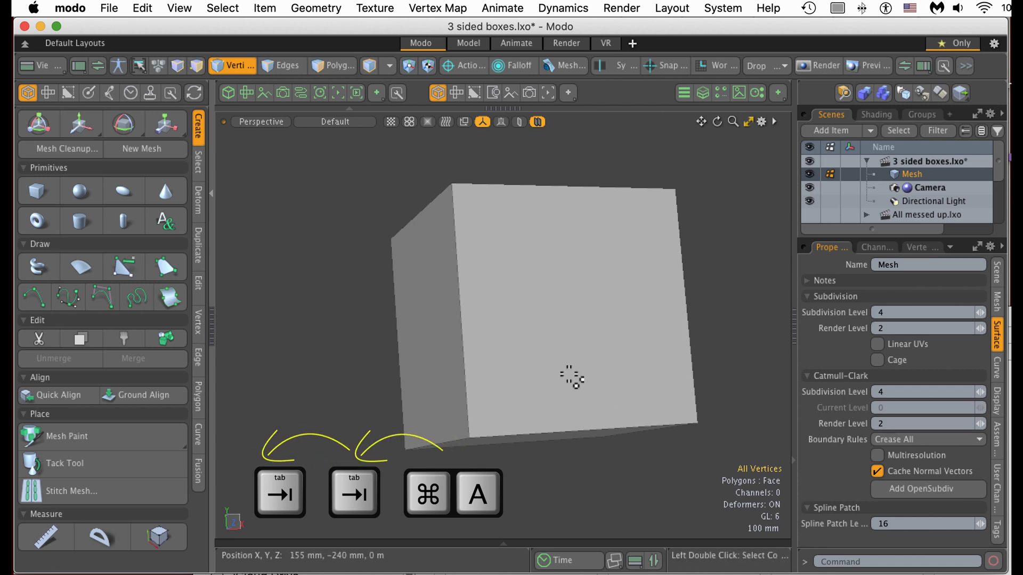
{"action": "key", "text": "Tab"}
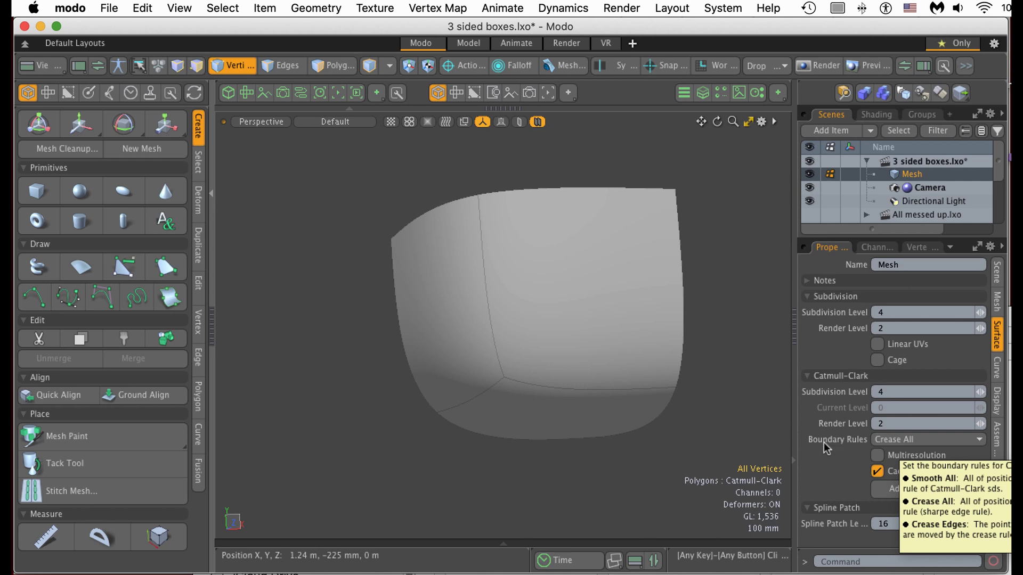
Set Boundary Rules to Smooth All and inspect the rounded box from several sides
{"action": "left_click", "coordinate": [909, 442]}
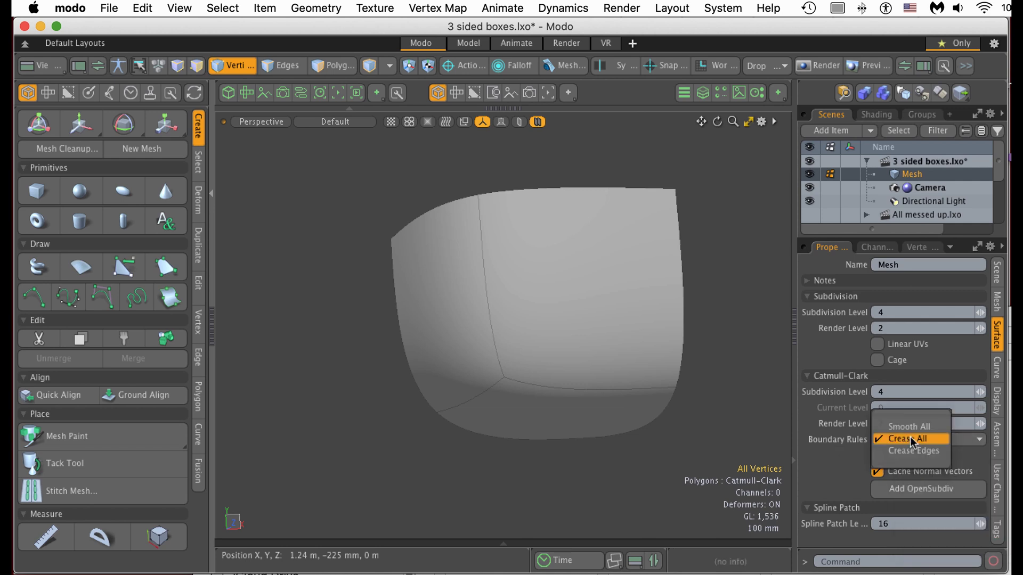
{"action": "left_click", "coordinate": [908, 427]}
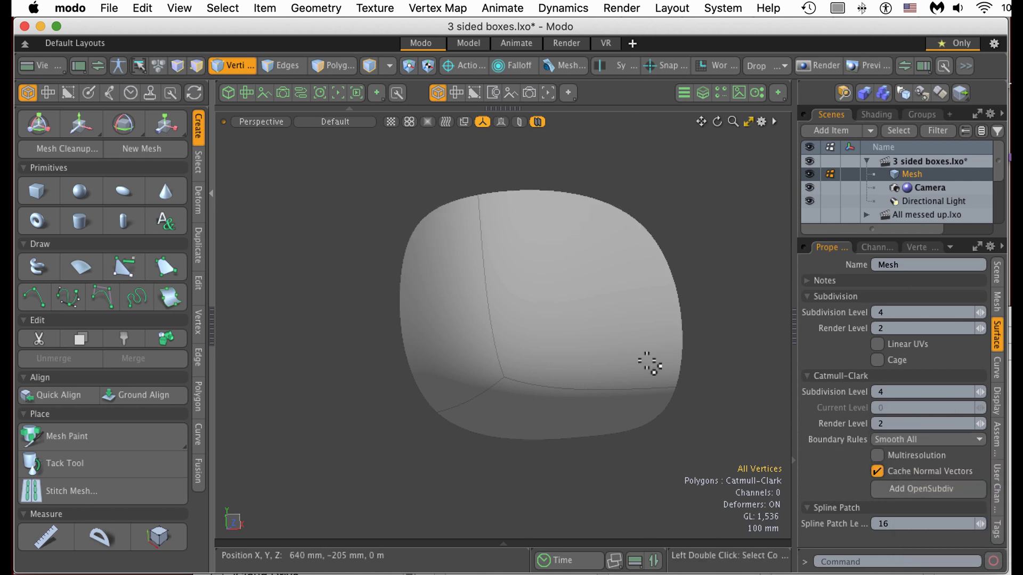
{"action": "left_click_drag", "start_coordinate": [608, 299], "coordinate": [583, 344], "text": "alt"}
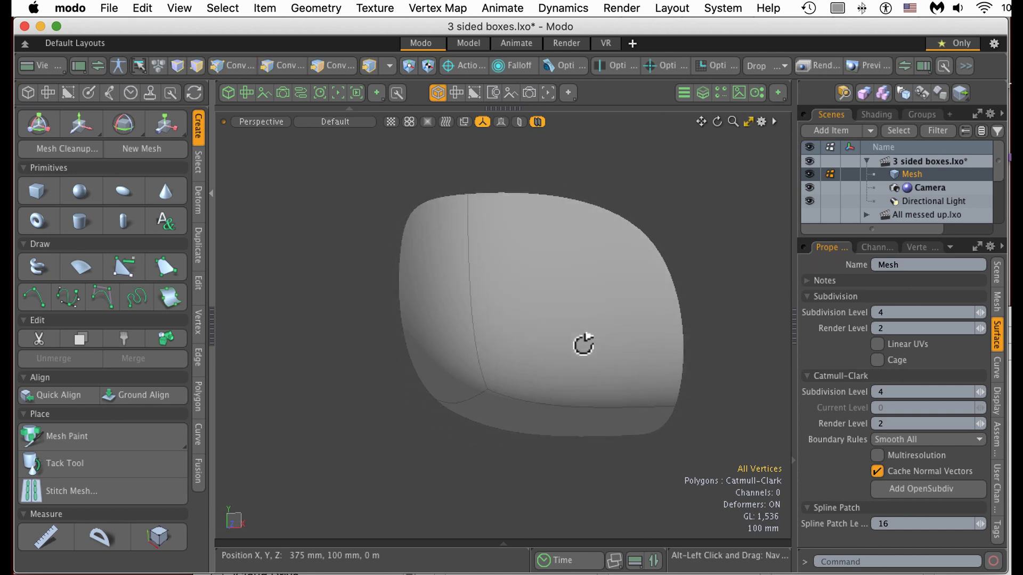
{"action": "key", "text": "1"}
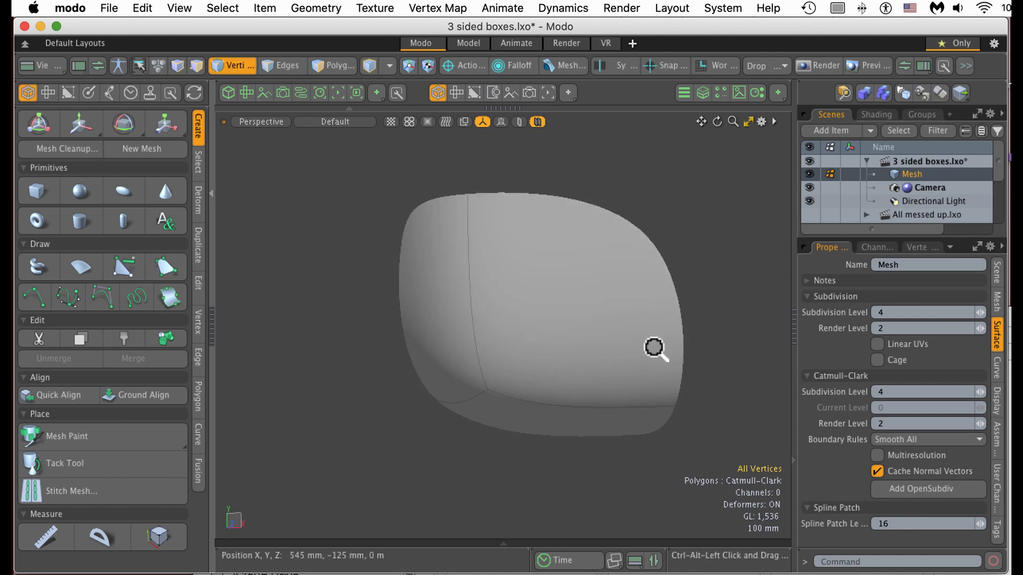
{"action": "mouse_move", "coordinate": [655, 347]}
{"action": "left_mouse_down", "text": "alt"}
{"action": "mouse_move", "coordinate": [620, 360]}
{"action": "mouse_move", "coordinate": [537, 349]}
{"action": "mouse_move", "coordinate": [539, 319]}
{"action": "mouse_move", "coordinate": [596, 359]}
{"action": "mouse_move", "coordinate": [489, 356]}
{"action": "mouse_move", "coordinate": [520, 373]}
{"action": "left_mouse_up", "text": "alt"}
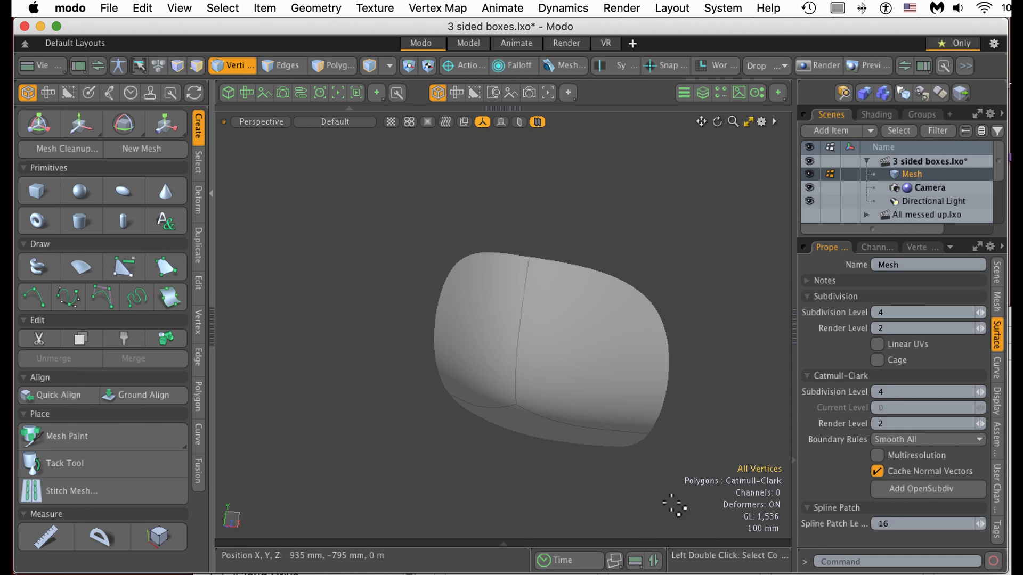
{"action": "scroll", "coordinate": [557, 360], "scroll_direction": "up", "scroll_amount": 3}
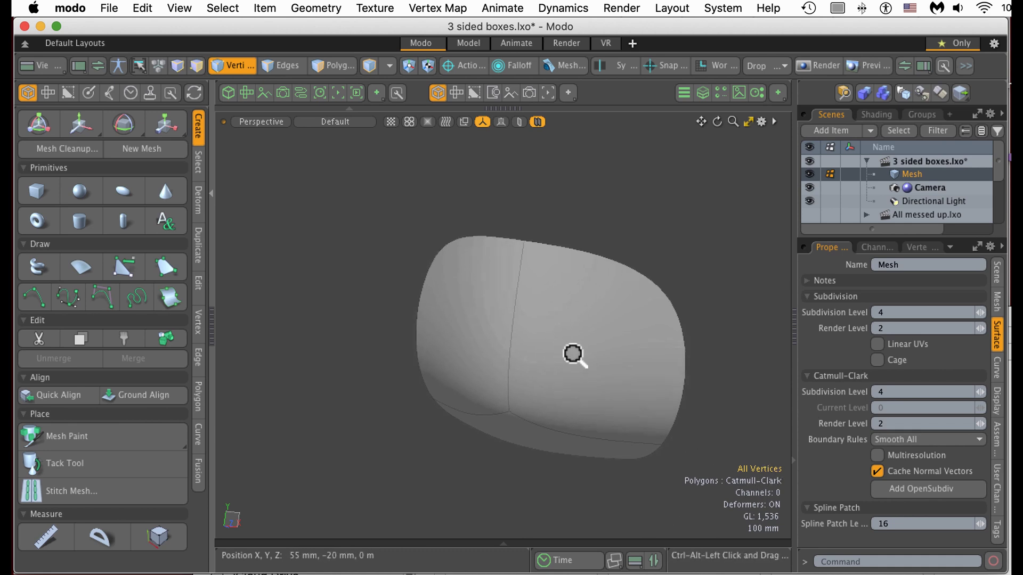
{"action": "mouse_move", "coordinate": [575, 355]}
{"action": "left_mouse_down", "text": "alt"}
{"action": "mouse_move", "coordinate": [602, 347]}
{"action": "mouse_move", "coordinate": [507, 221]}
{"action": "mouse_move", "coordinate": [594, 339]}
{"action": "mouse_move", "coordinate": [629, 327]}
{"action": "mouse_move", "coordinate": [591, 345]}
{"action": "mouse_move", "coordinate": [624, 304]}
{"action": "mouse_move", "coordinate": [591, 326]}
{"action": "mouse_move", "coordinate": [529, 312]}
{"action": "mouse_move", "coordinate": [395, 349]}
{"action": "left_mouse_up", "text": "alt"}
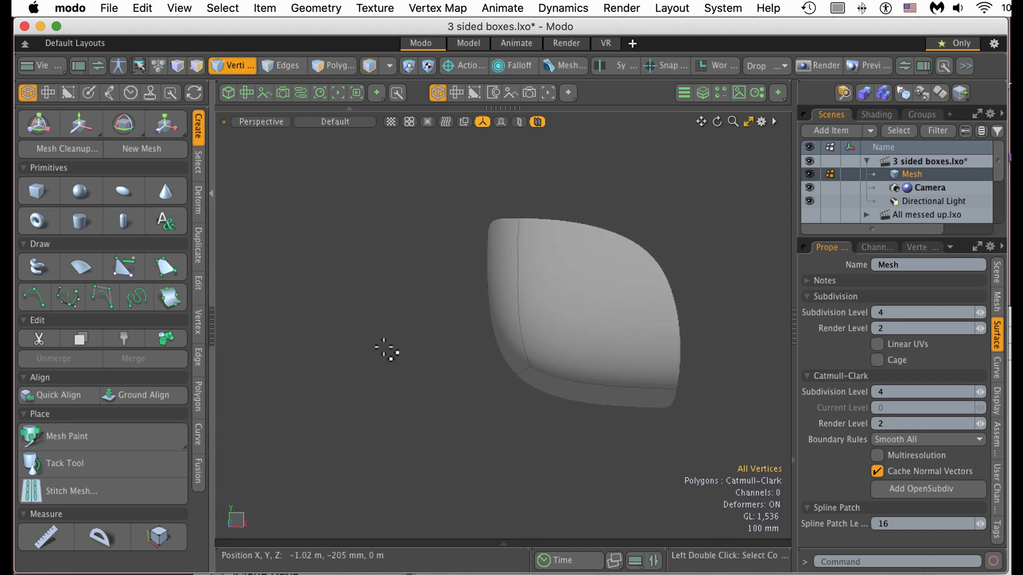